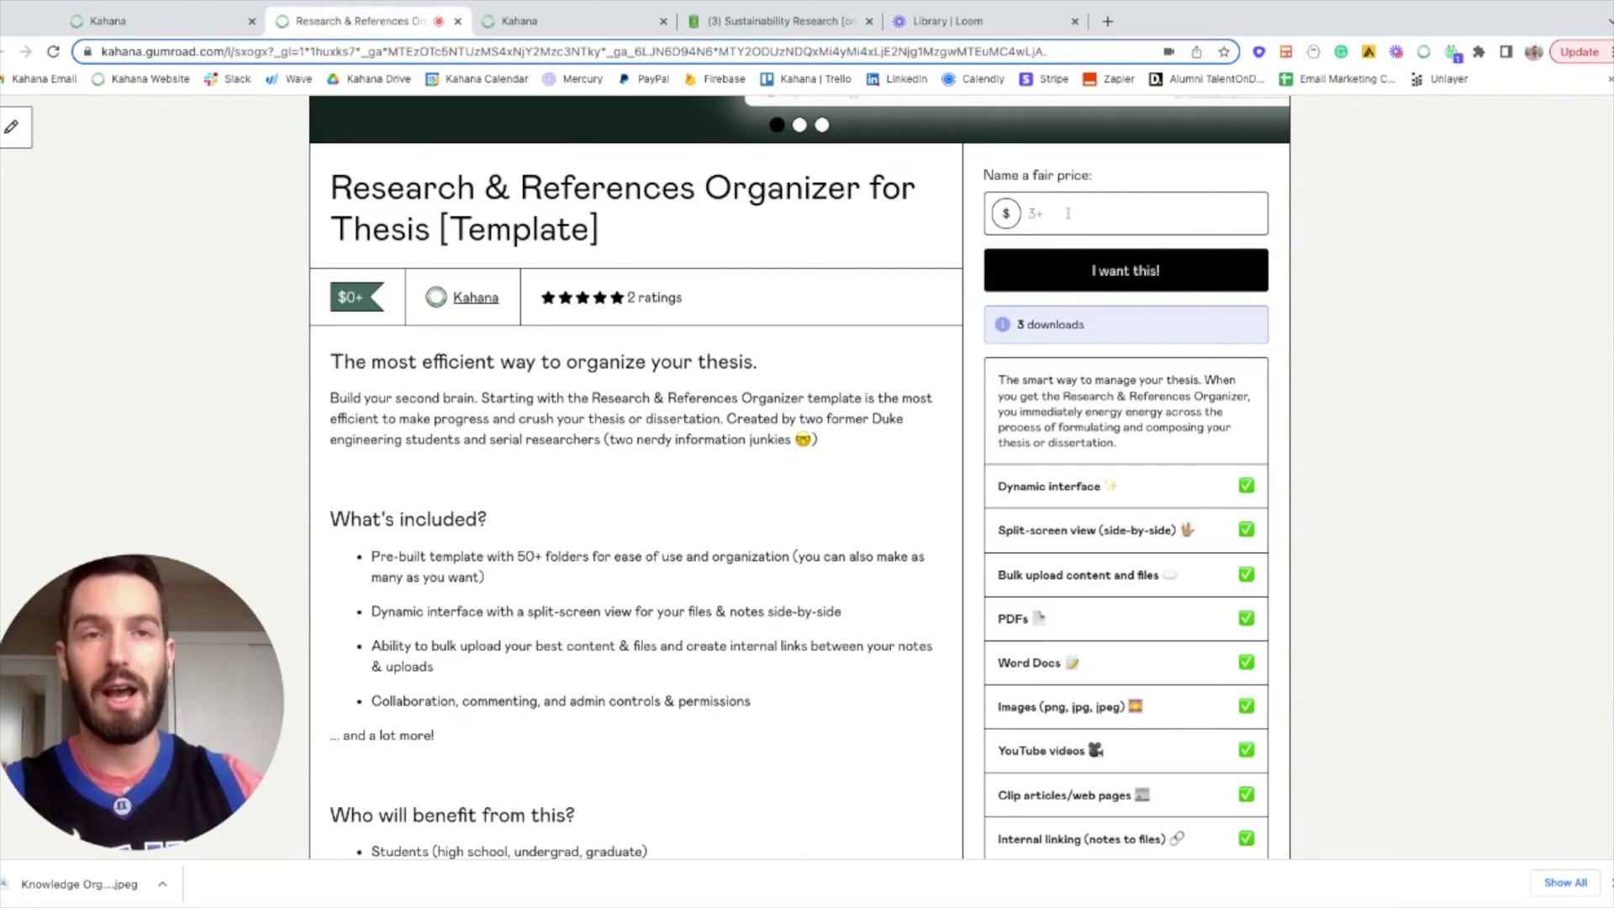
Leave the Gumroad price field and bring up the Kahana thesis hub with the MY THESIS PDF
{"action": "left_click", "coordinate": [1068, 213]}
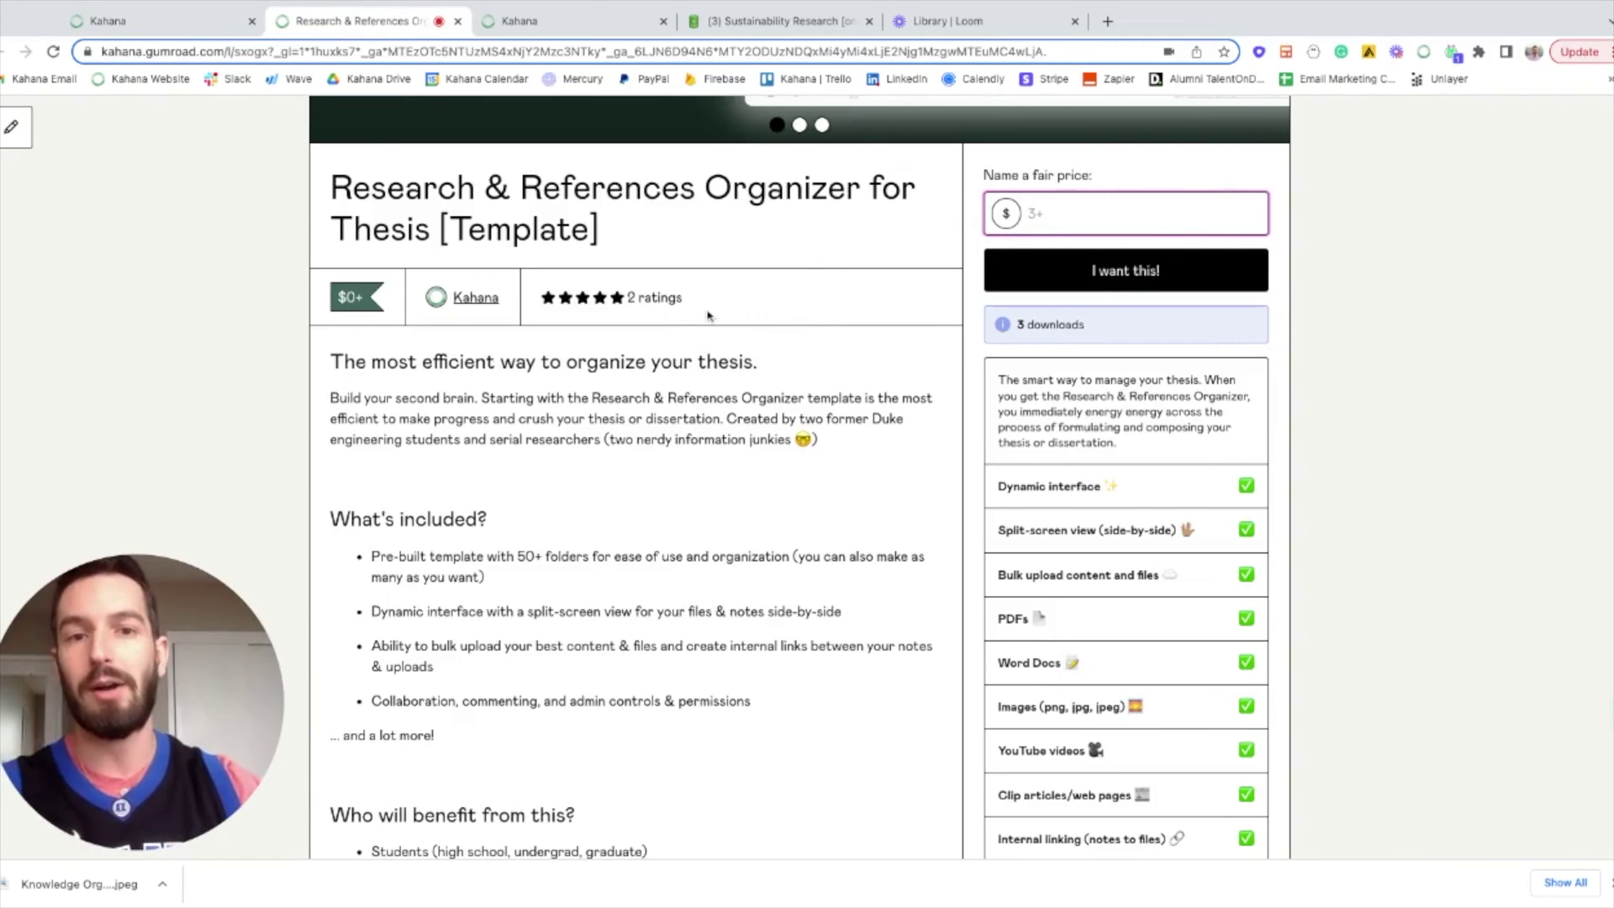
{"action": "left_click", "coordinate": [174, 32]}
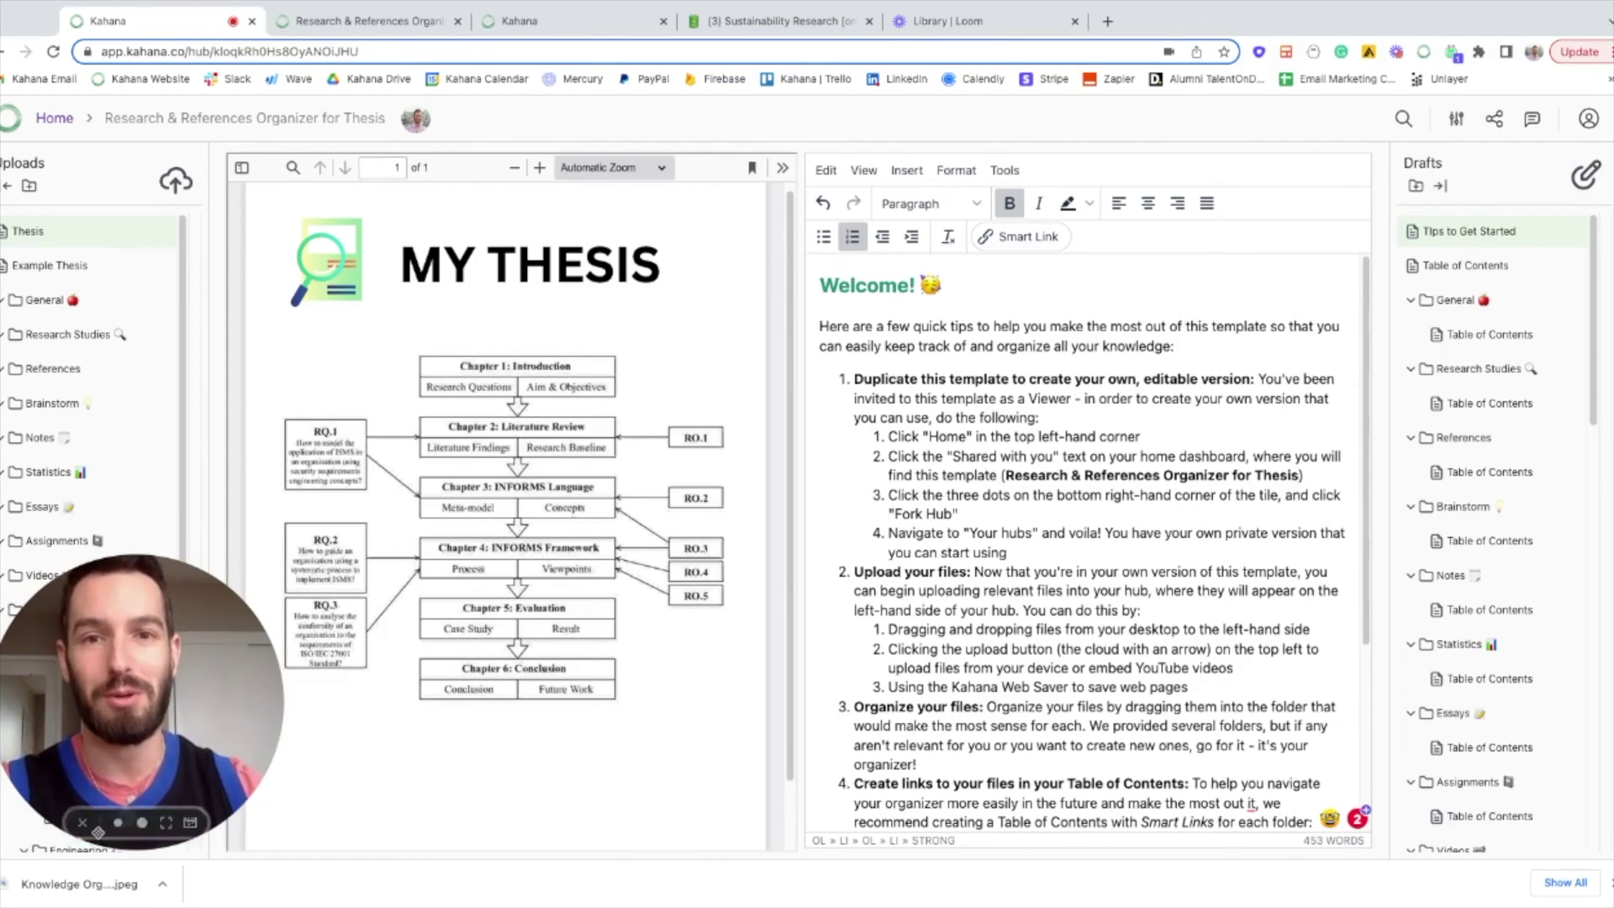
{"action": "mouse_move", "coordinate": [76, 765]}
{"action": "left_click", "coordinate": [82, 822]}
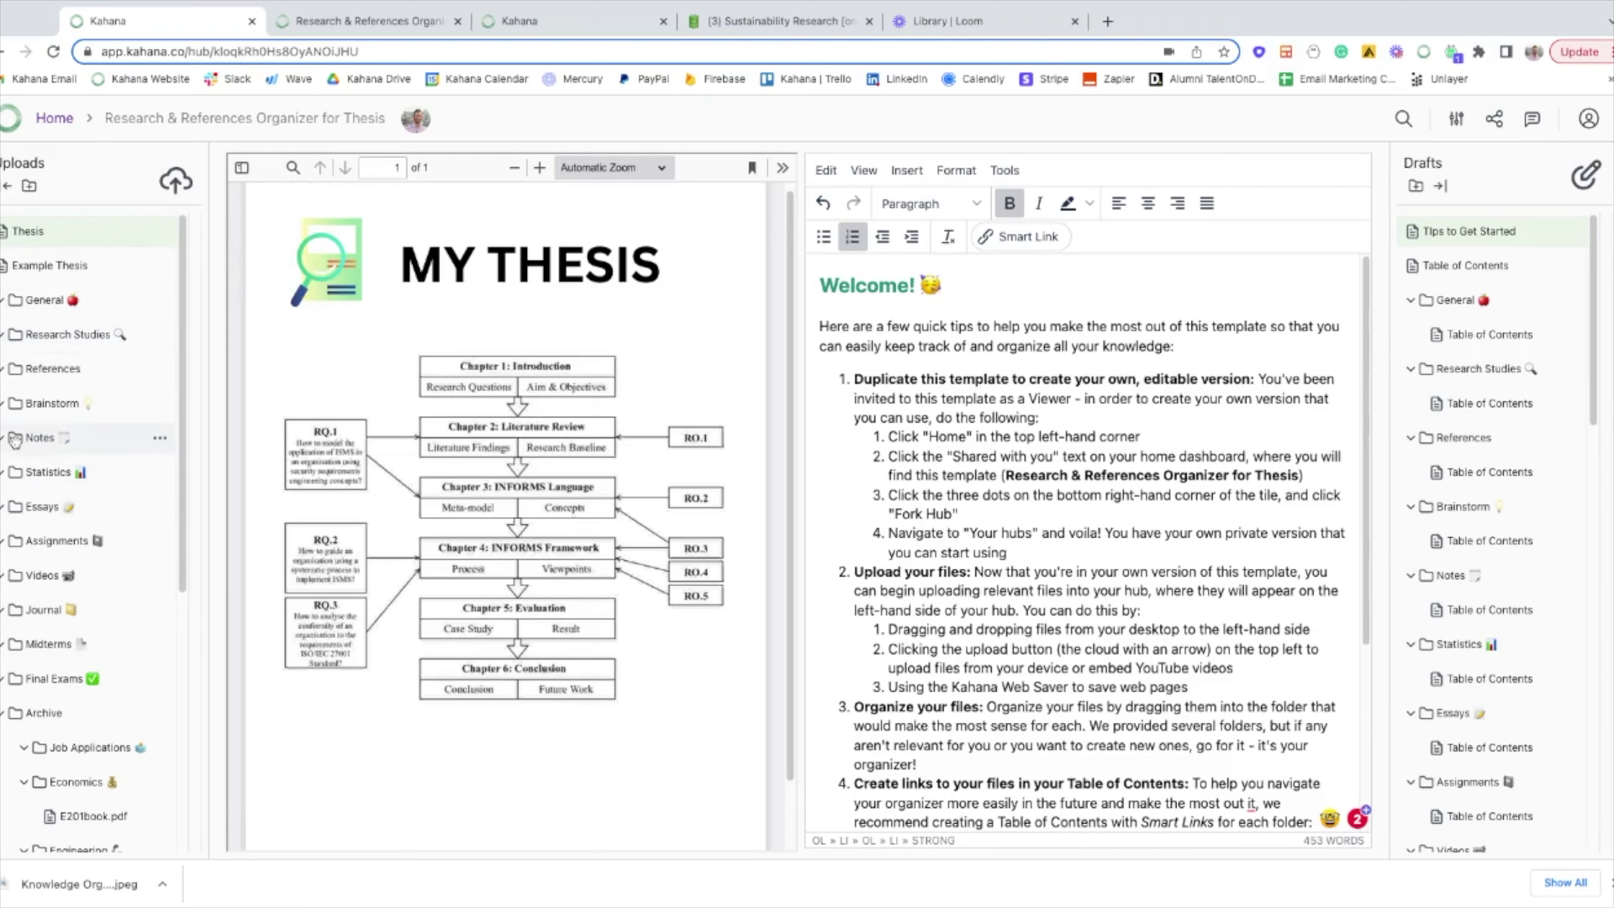
{"action": "scroll", "coordinate": [79, 459], "scroll_direction": "down", "scroll_amount": 2}
{"action": "scroll", "coordinate": [79, 457], "scroll_direction": "up", "scroll_amount": 3}
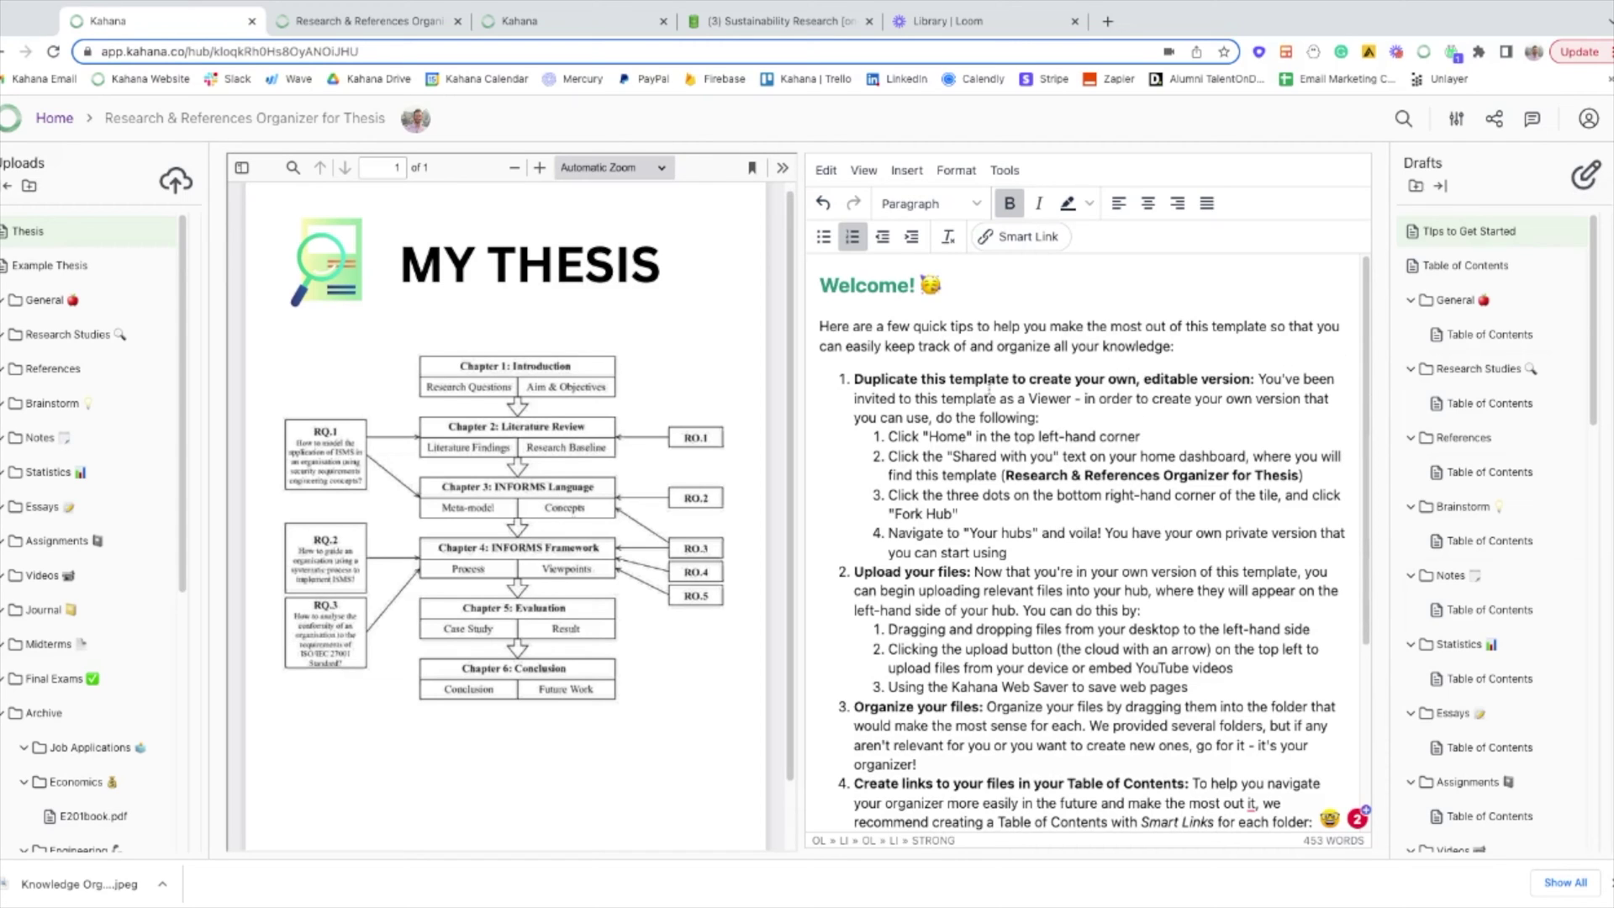
{"action": "scroll", "coordinate": [988, 389], "scroll_direction": "down", "scroll_amount": 3}
{"action": "scroll", "coordinate": [990, 396], "scroll_direction": "up", "scroll_amount": 3}
{"action": "left_click", "coordinate": [527, 25]}
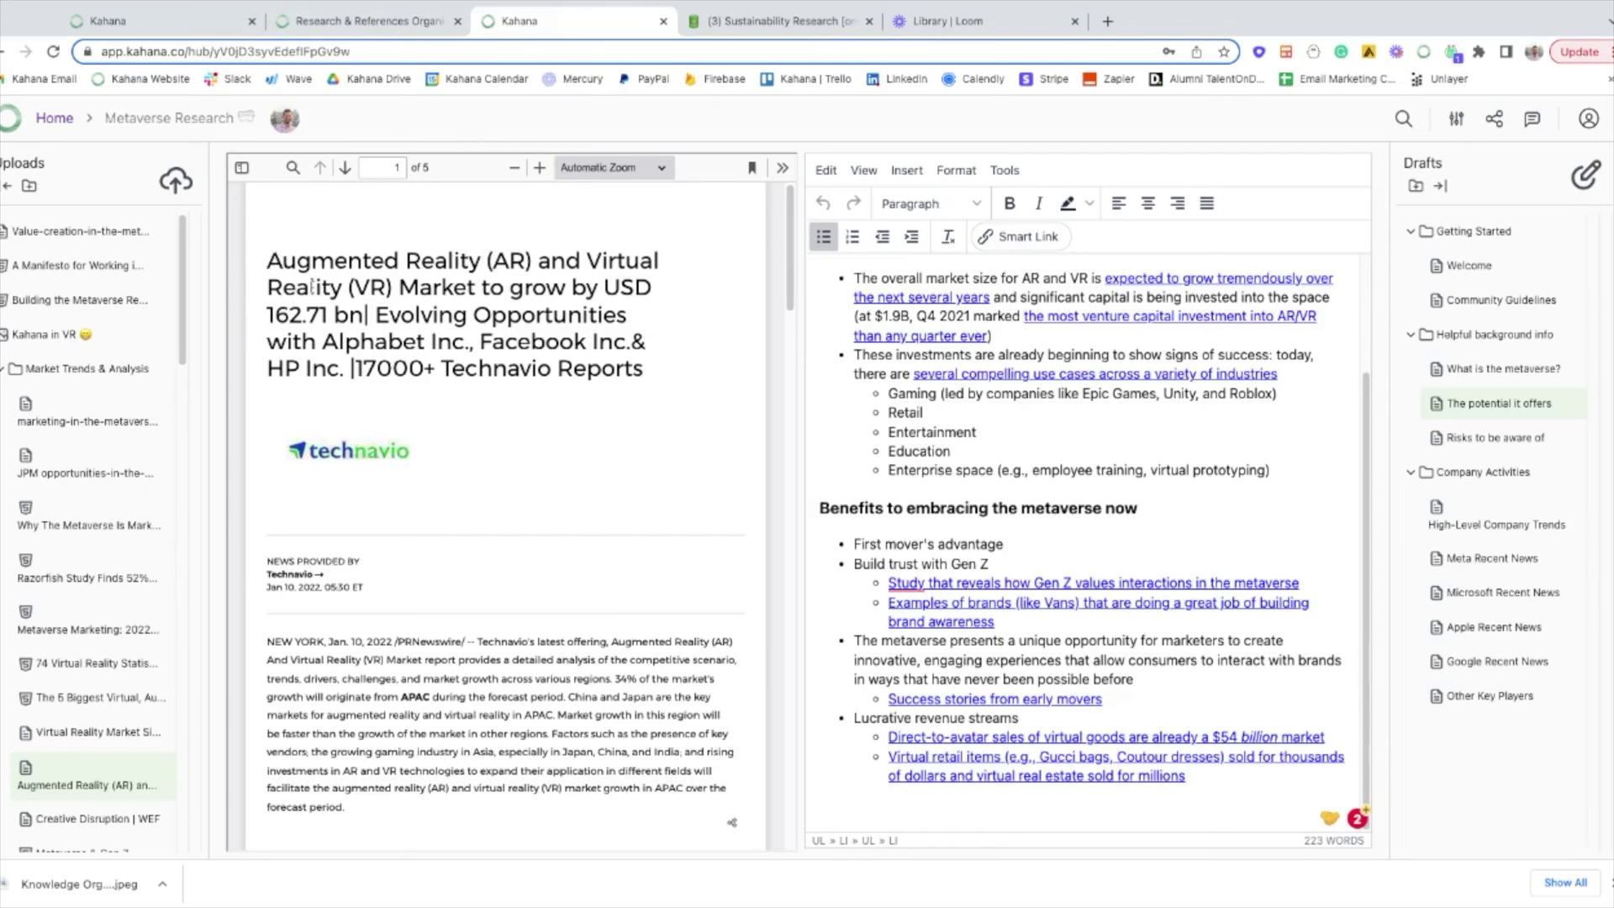
Browse the metaverse potential draft's linked benefits and bring up options for the Gen Z study link
{"action": "scroll", "coordinate": [990, 379], "scroll_direction": "up", "scroll_amount": 2}
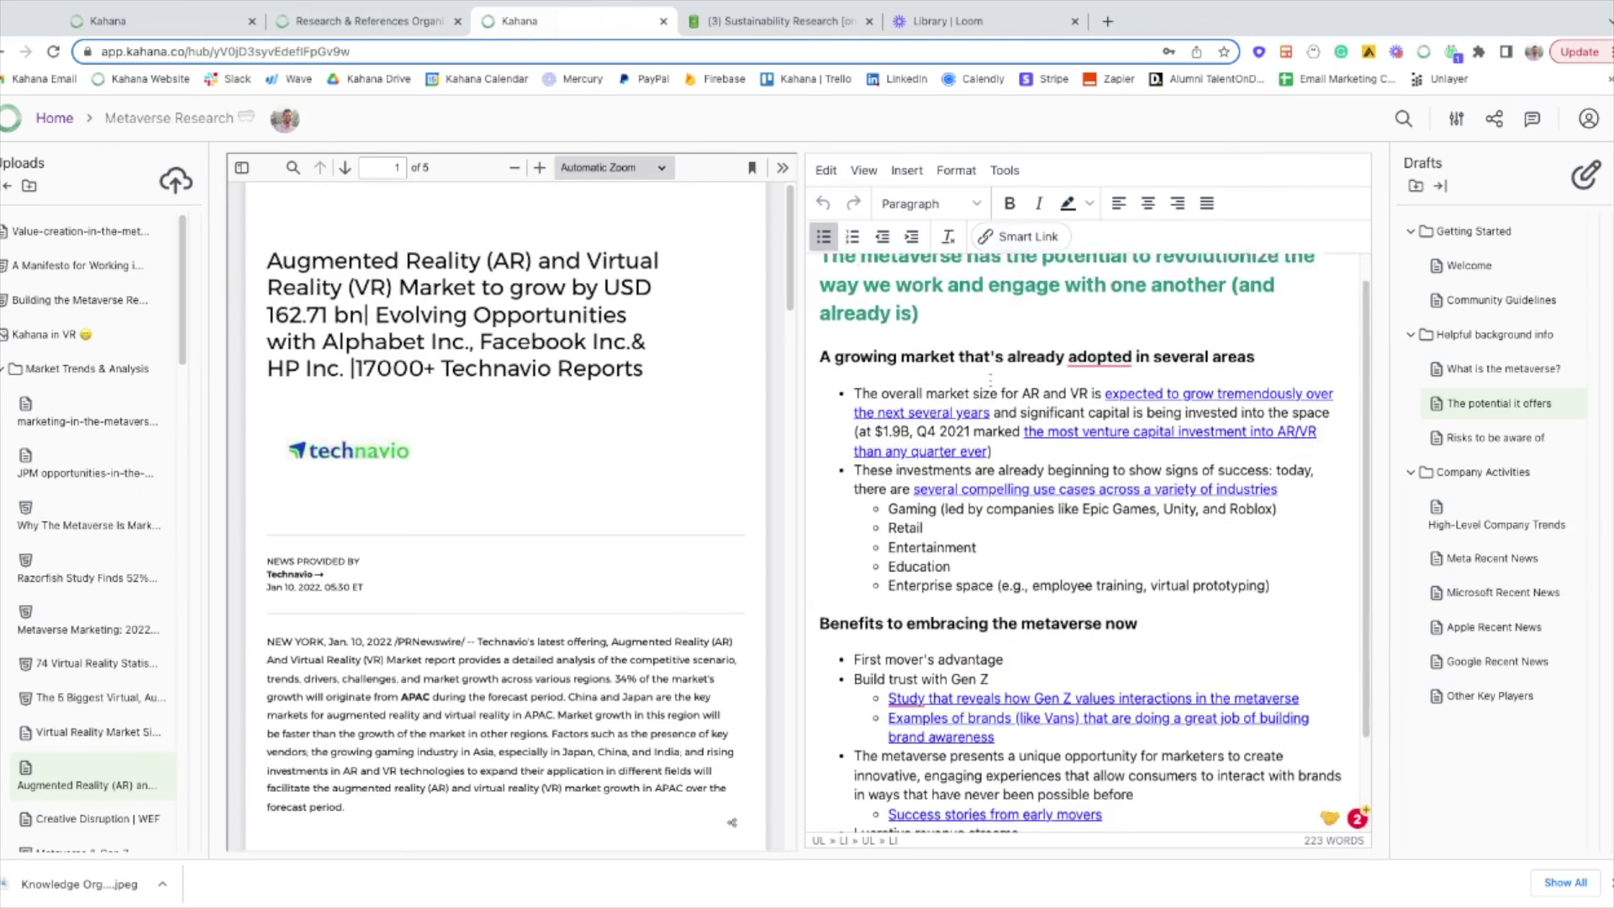
{"action": "scroll", "coordinate": [990, 380], "scroll_direction": "up", "scroll_amount": 1}
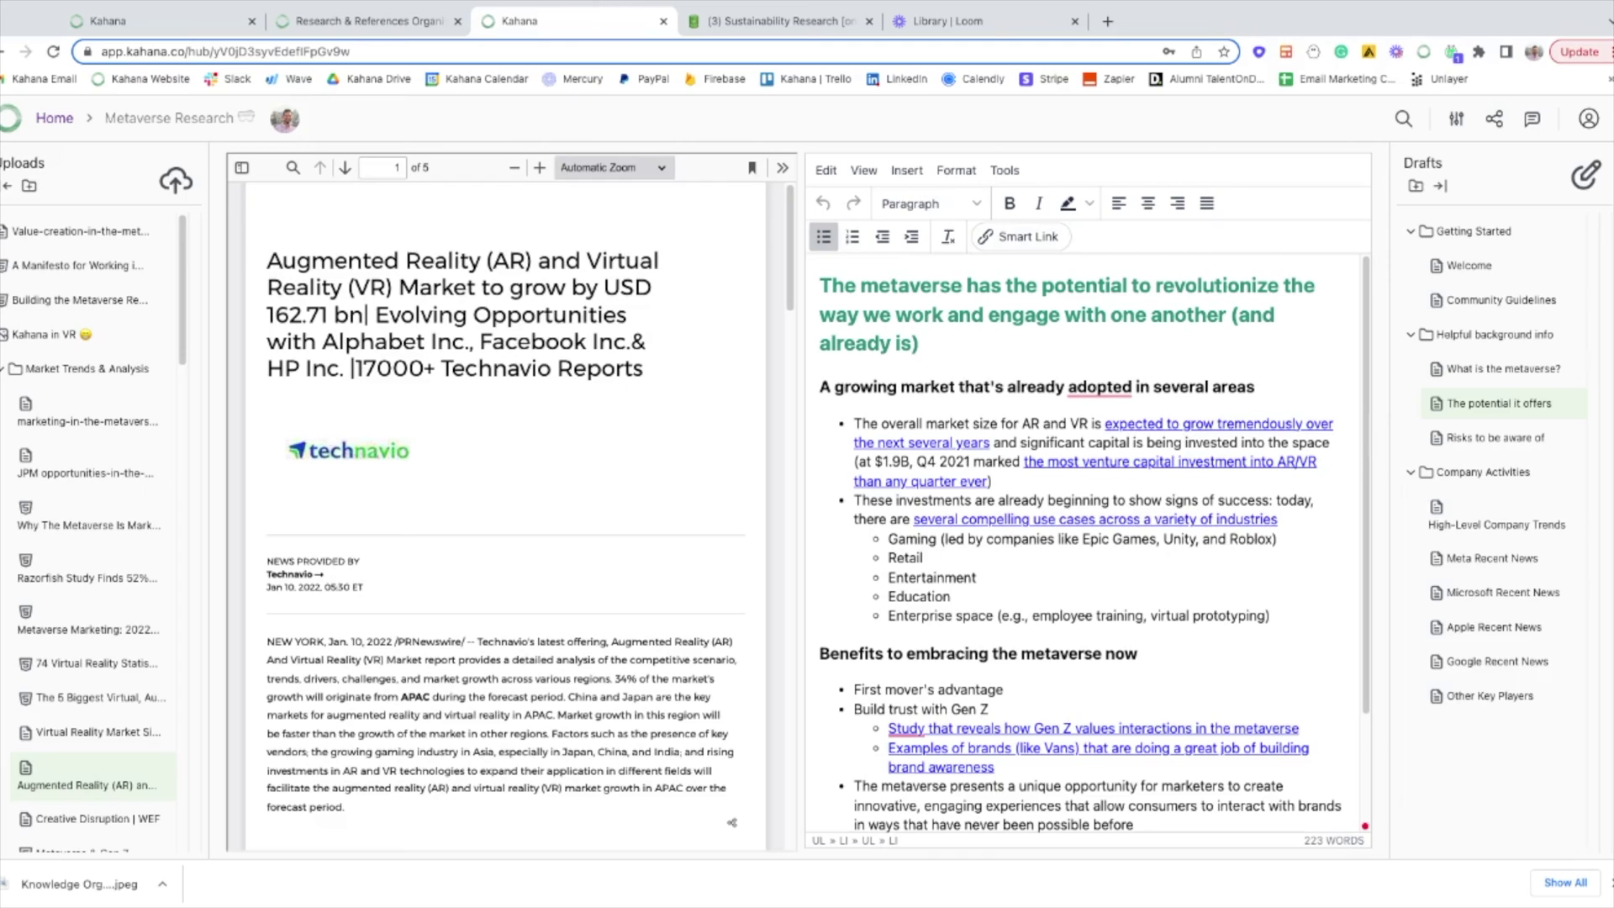
{"action": "scroll", "coordinate": [160, 412], "scroll_direction": "down", "scroll_amount": 1}
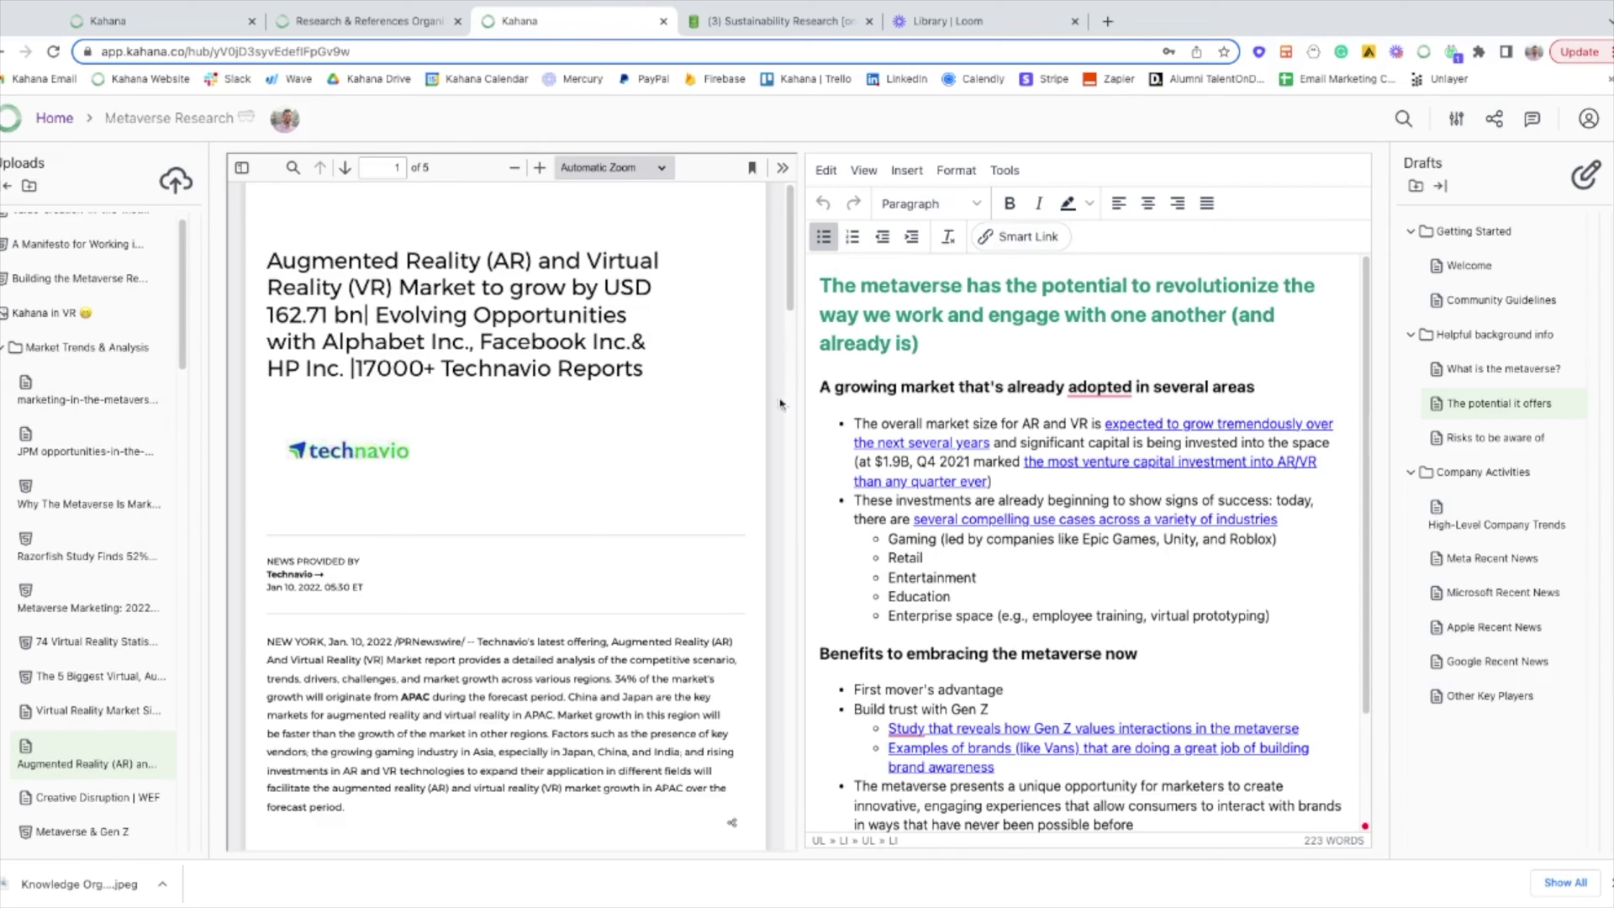
{"action": "scroll", "coordinate": [1087, 520], "scroll_direction": "down", "scroll_amount": 3}
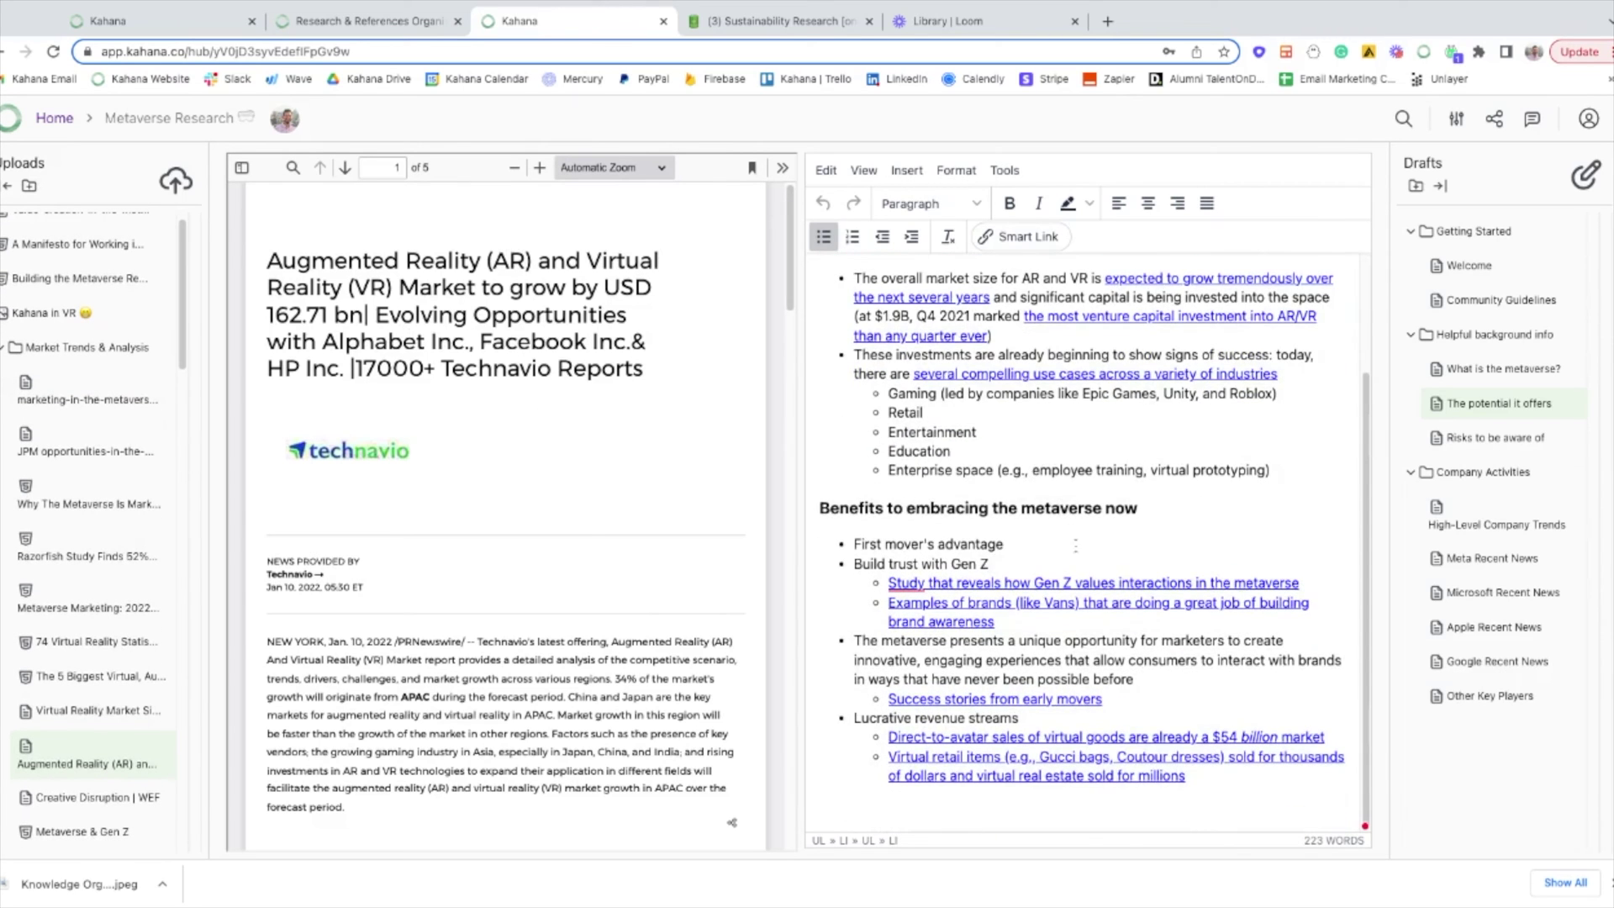
{"action": "right_click", "coordinate": [1126, 582]}
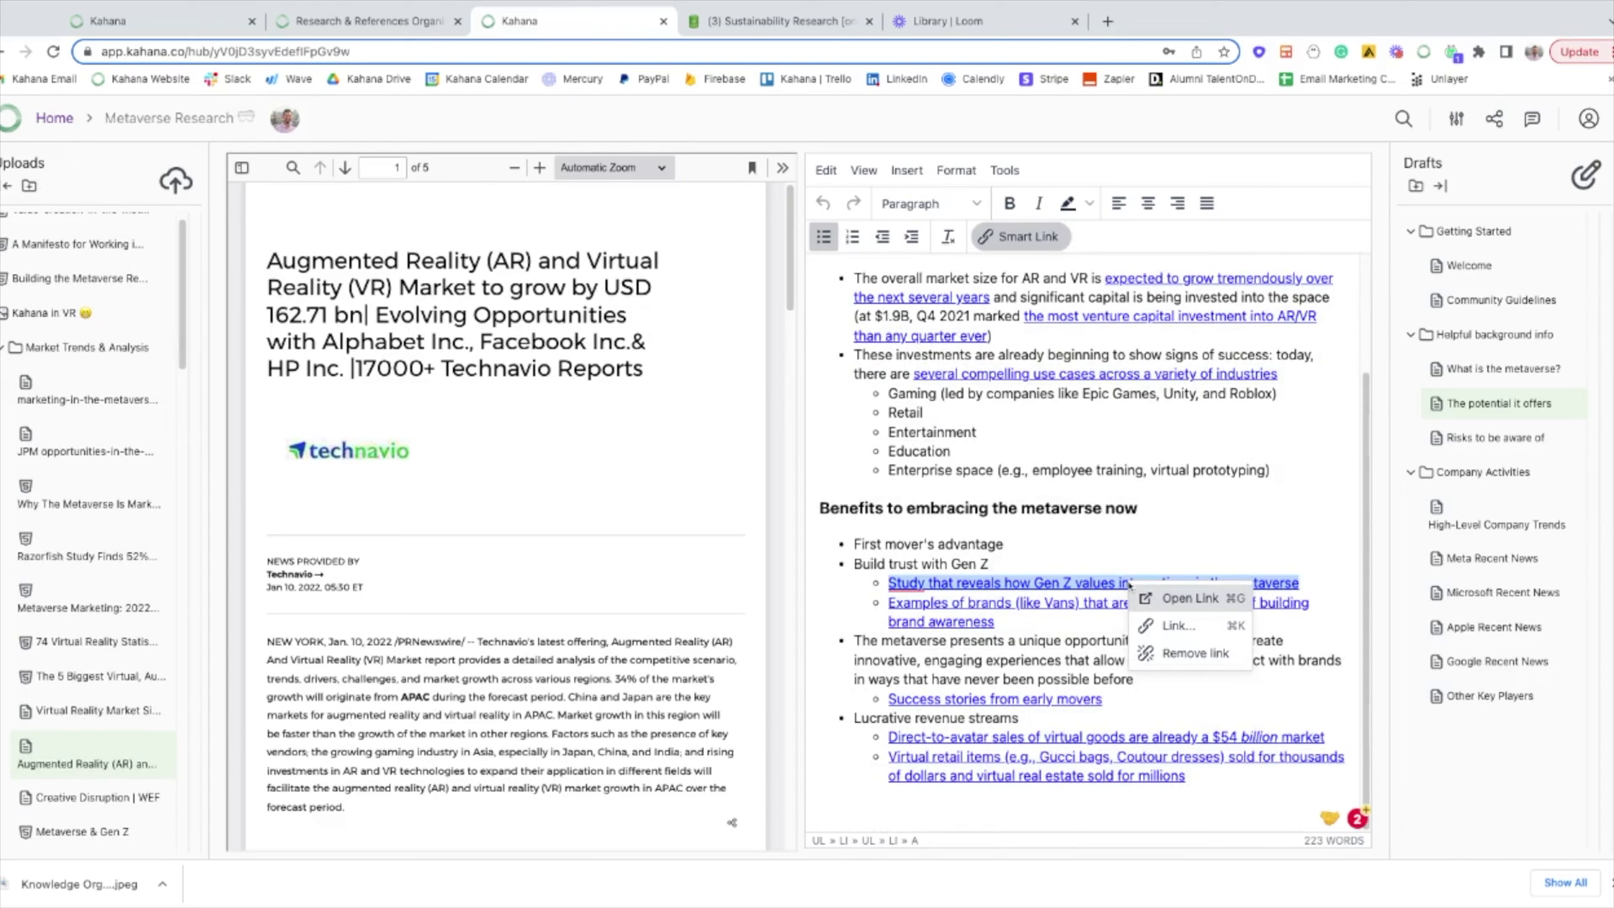
Load the Razorfish Gen Z metaverse study beside the draft, browse it, and select 'Entertainment'
{"action": "left_click", "coordinate": [1148, 599]}
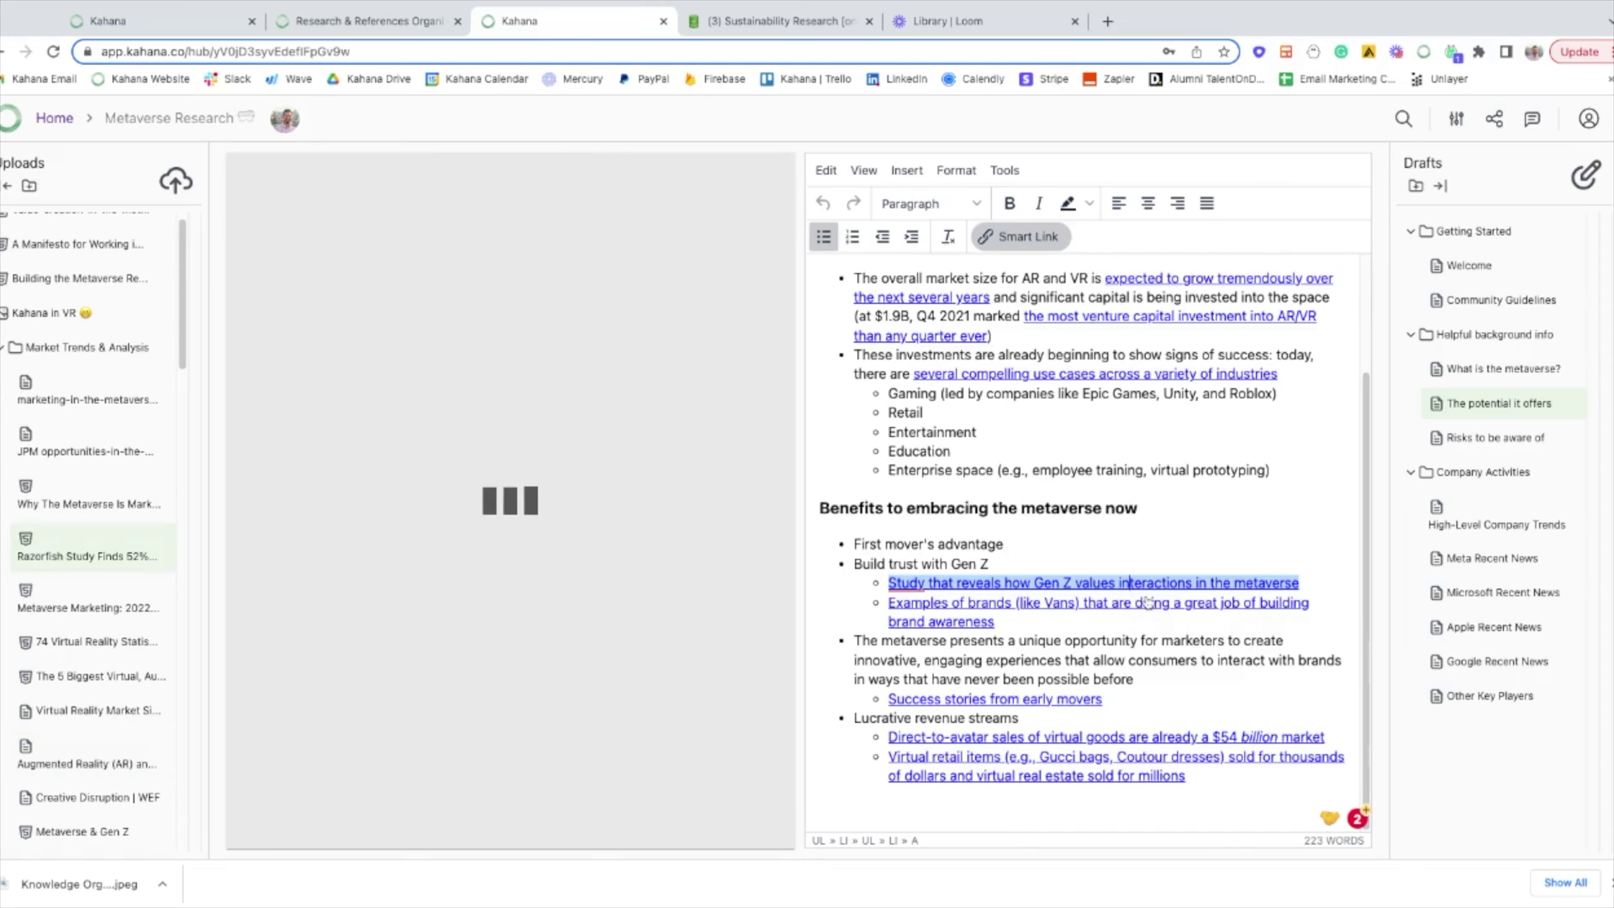
{"action": "scroll", "coordinate": [555, 412], "scroll_direction": "down", "scroll_amount": 10}
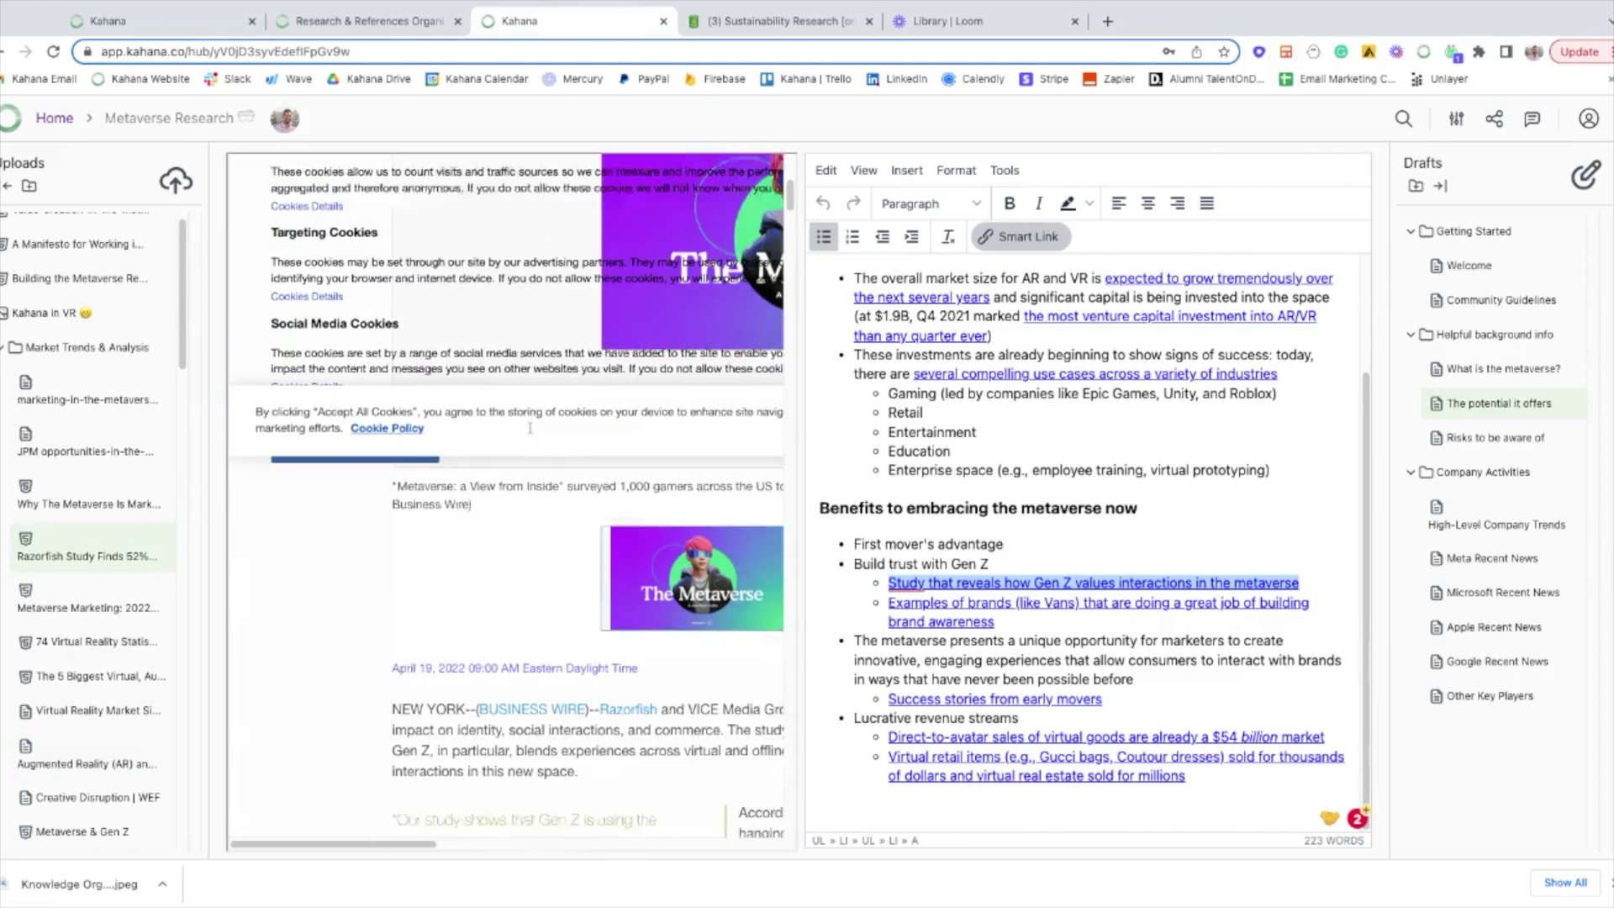
{"action": "scroll", "coordinate": [529, 428], "scroll_direction": "down", "scroll_amount": 3}
{"action": "scroll", "coordinate": [530, 428], "scroll_direction": "right", "scroll_amount": 2}
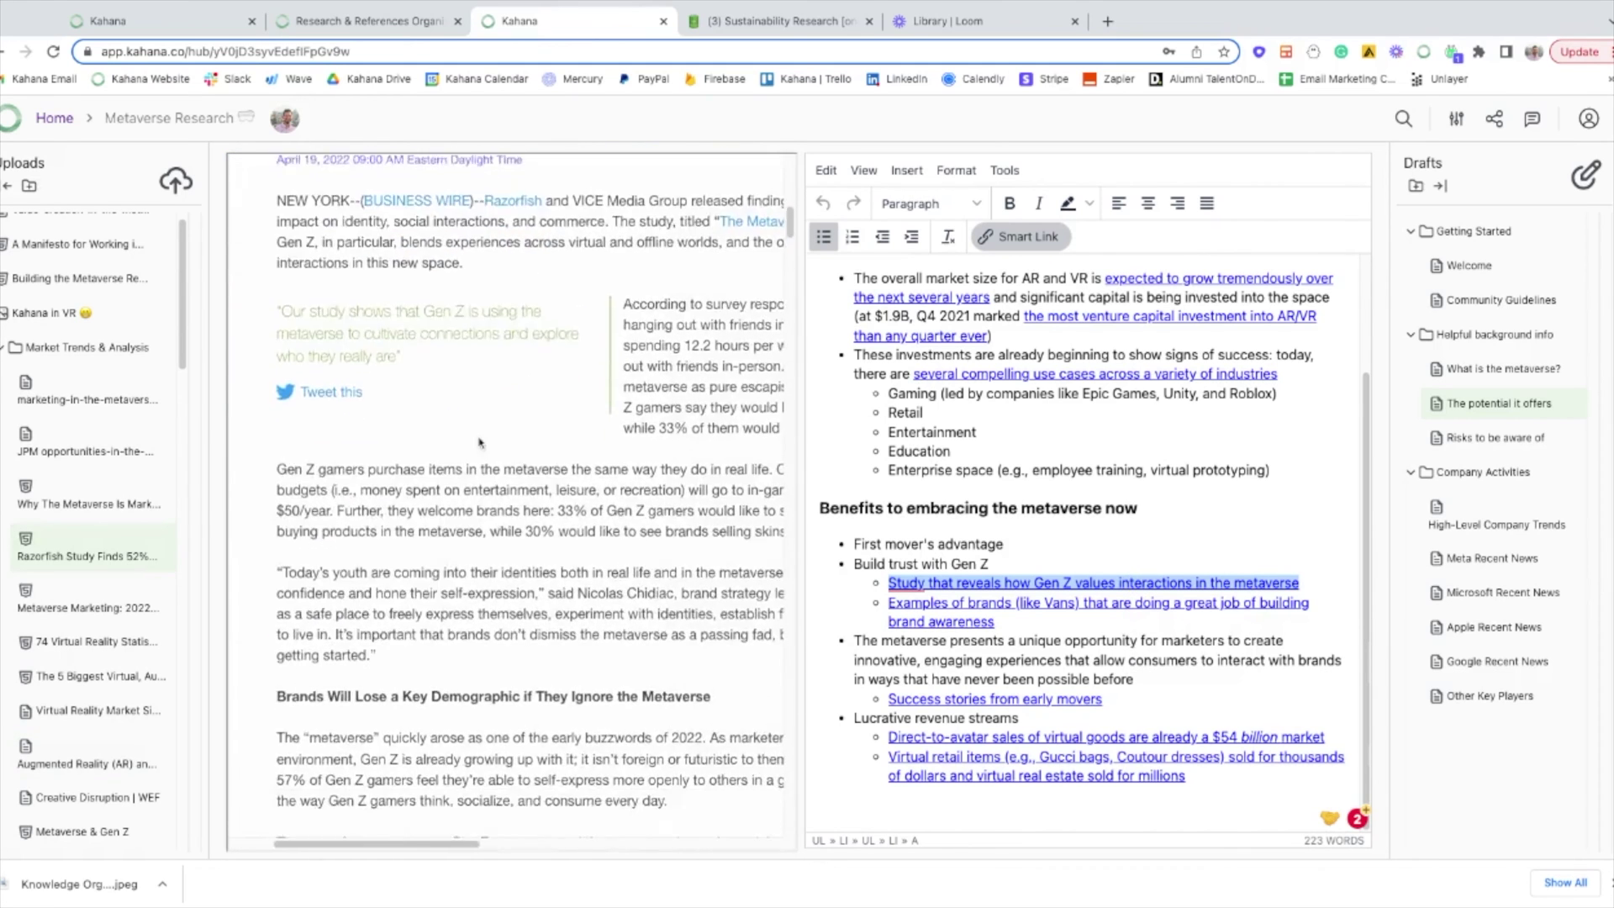
{"action": "scroll", "coordinate": [498, 436], "scroll_direction": "right", "scroll_amount": 1}
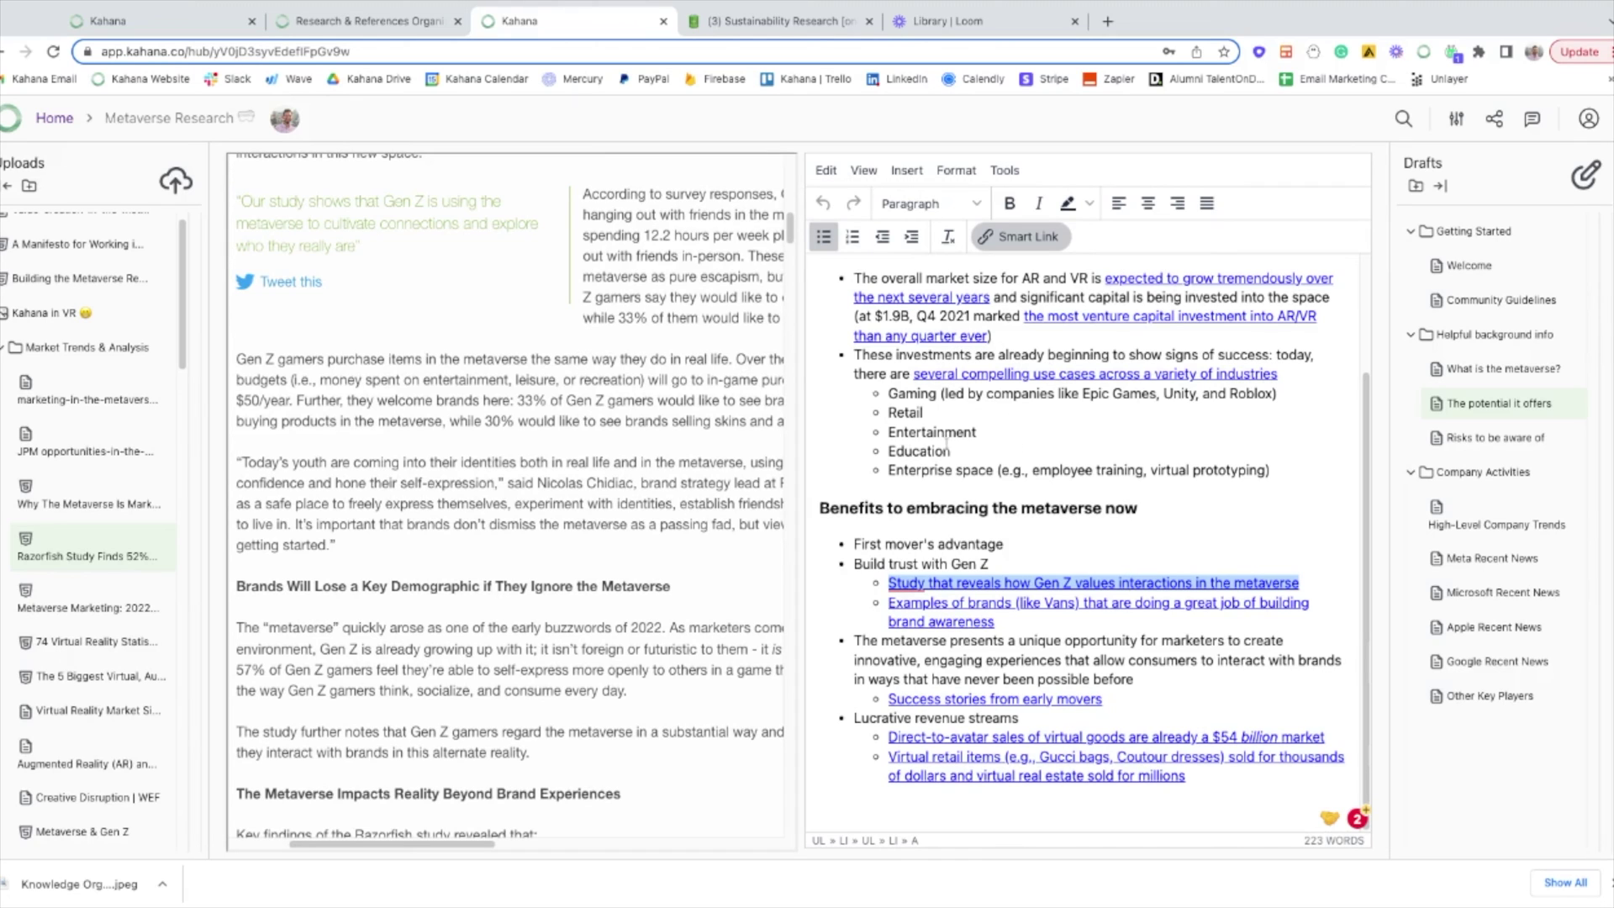
{"action": "double_click", "coordinate": [984, 432]}
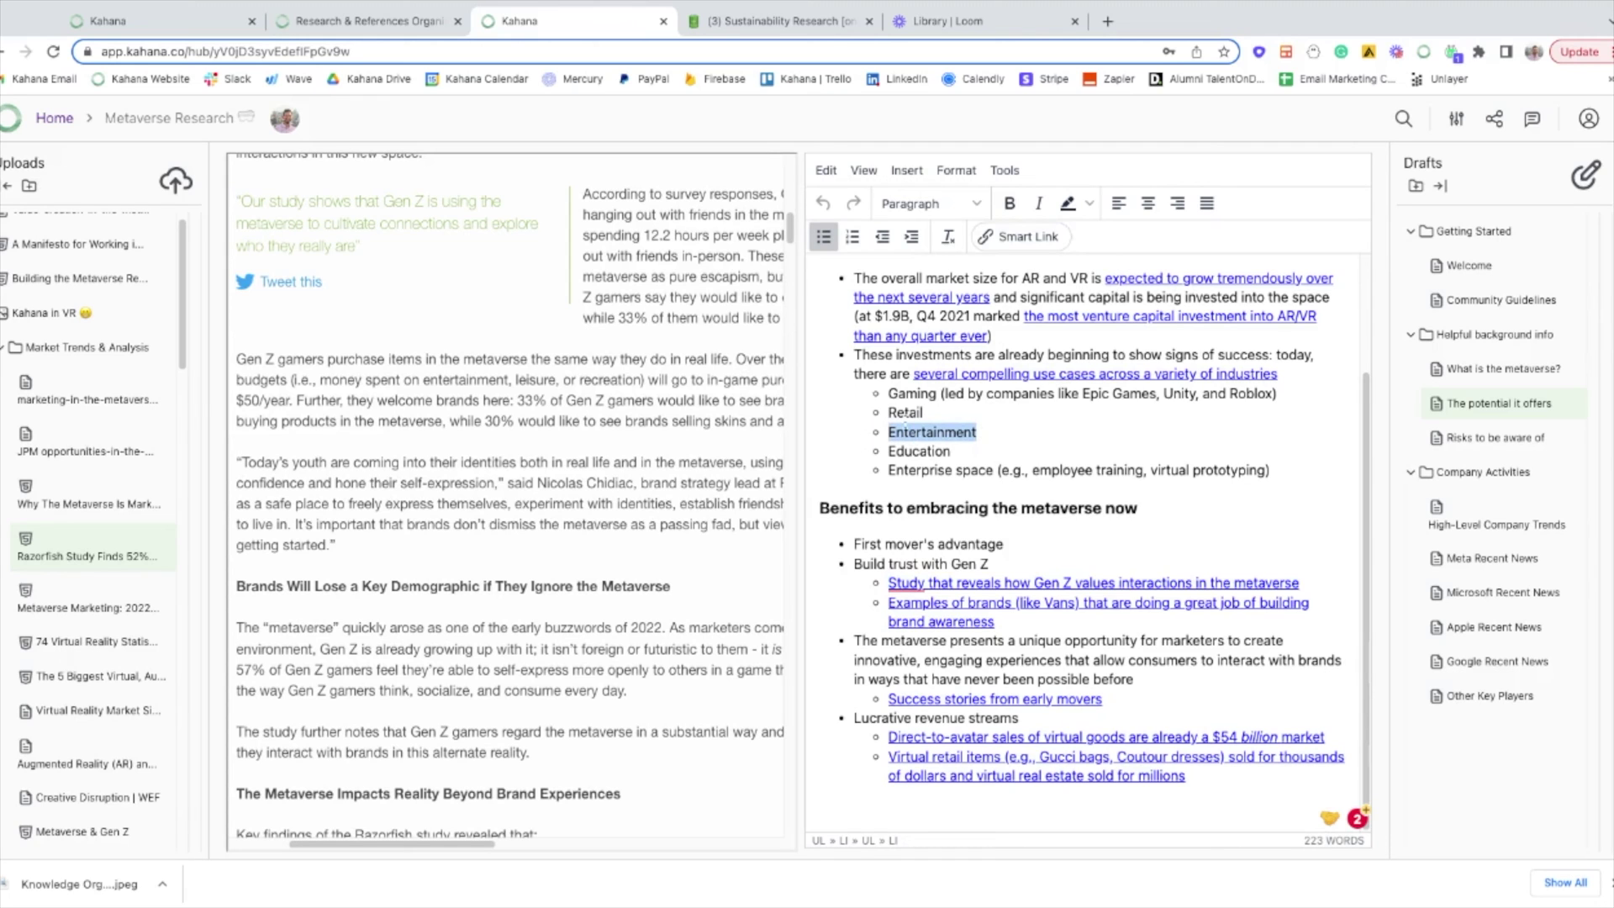
{"action": "left_click", "coordinate": [1013, 238]}
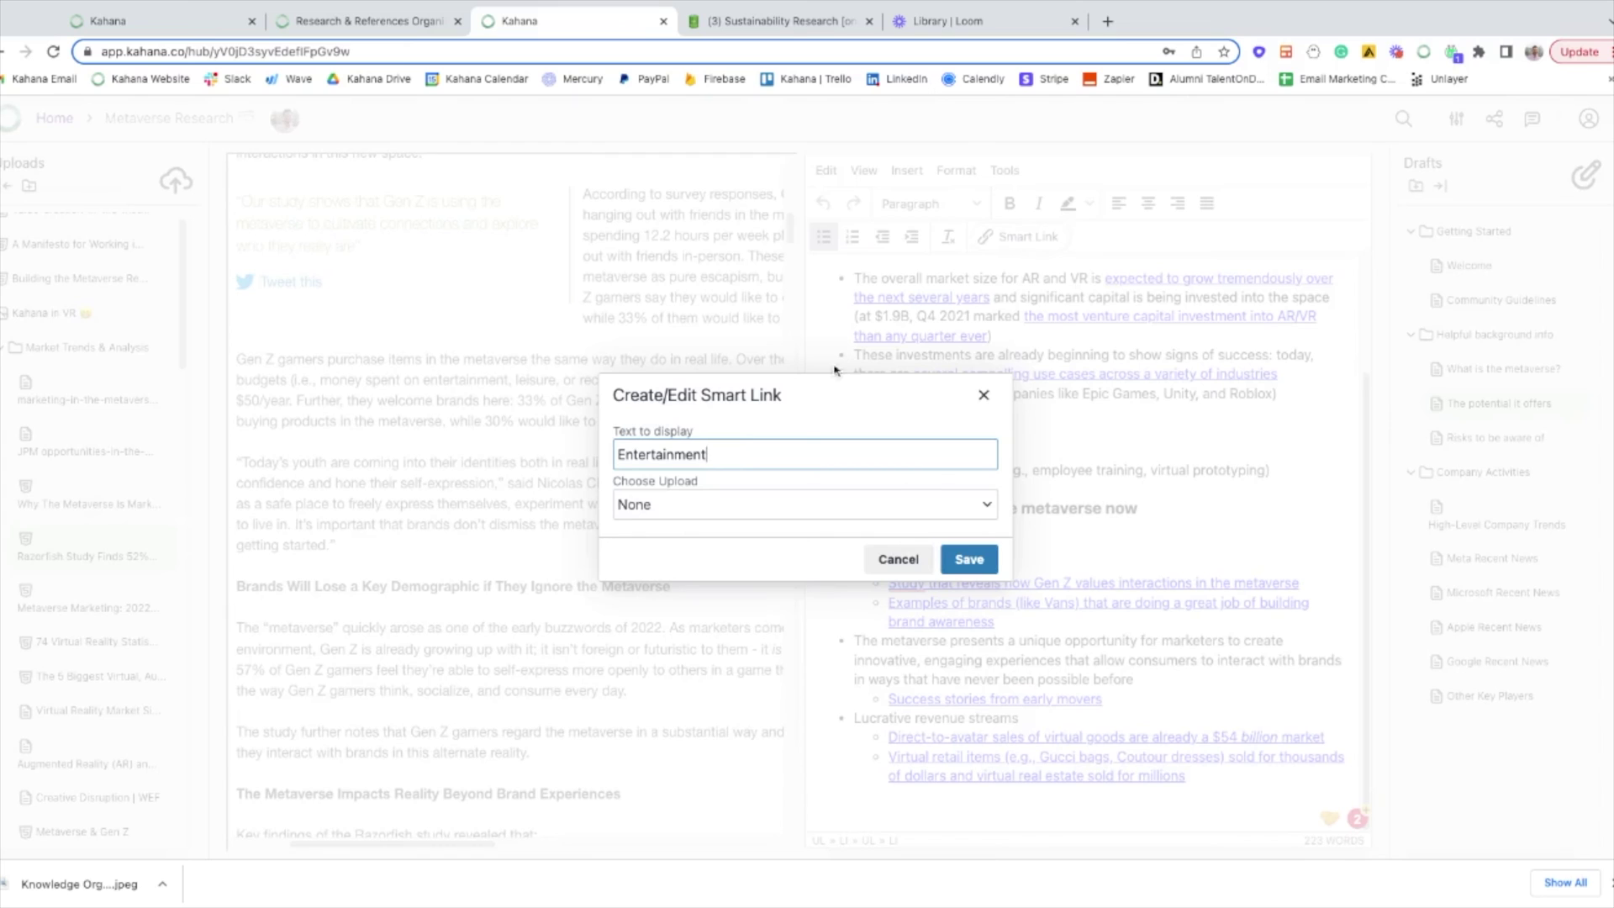
{"action": "left_click", "coordinate": [683, 504]}
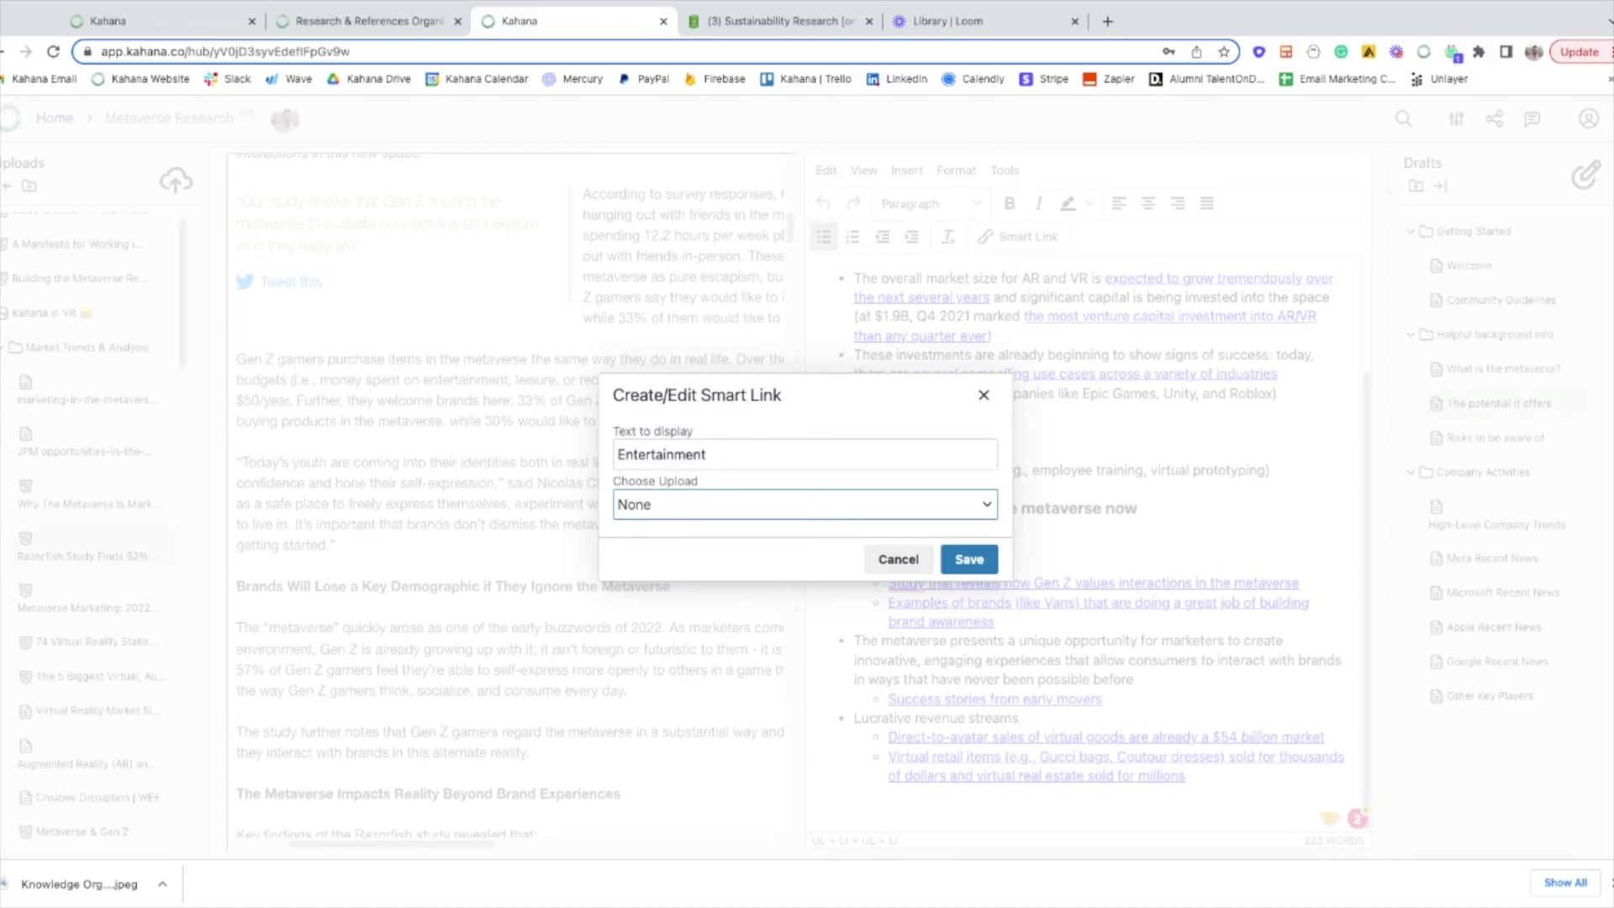
{"action": "left_click", "coordinate": [984, 394]}
{"action": "left_click", "coordinate": [1010, 493]}
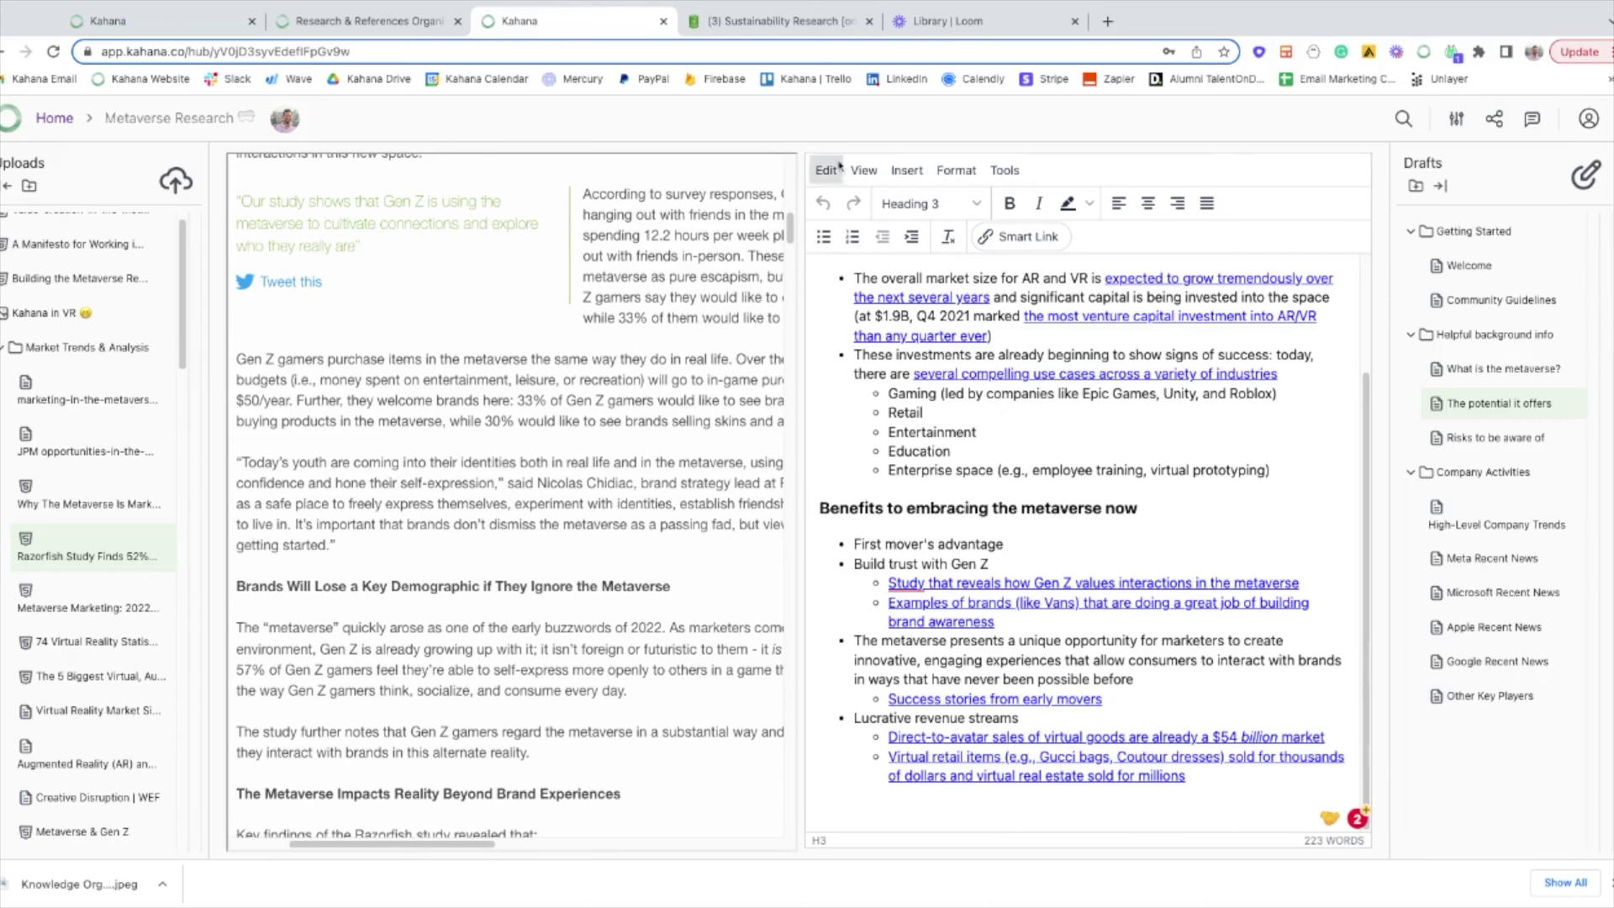
{"action": "left_click", "coordinate": [749, 35]}
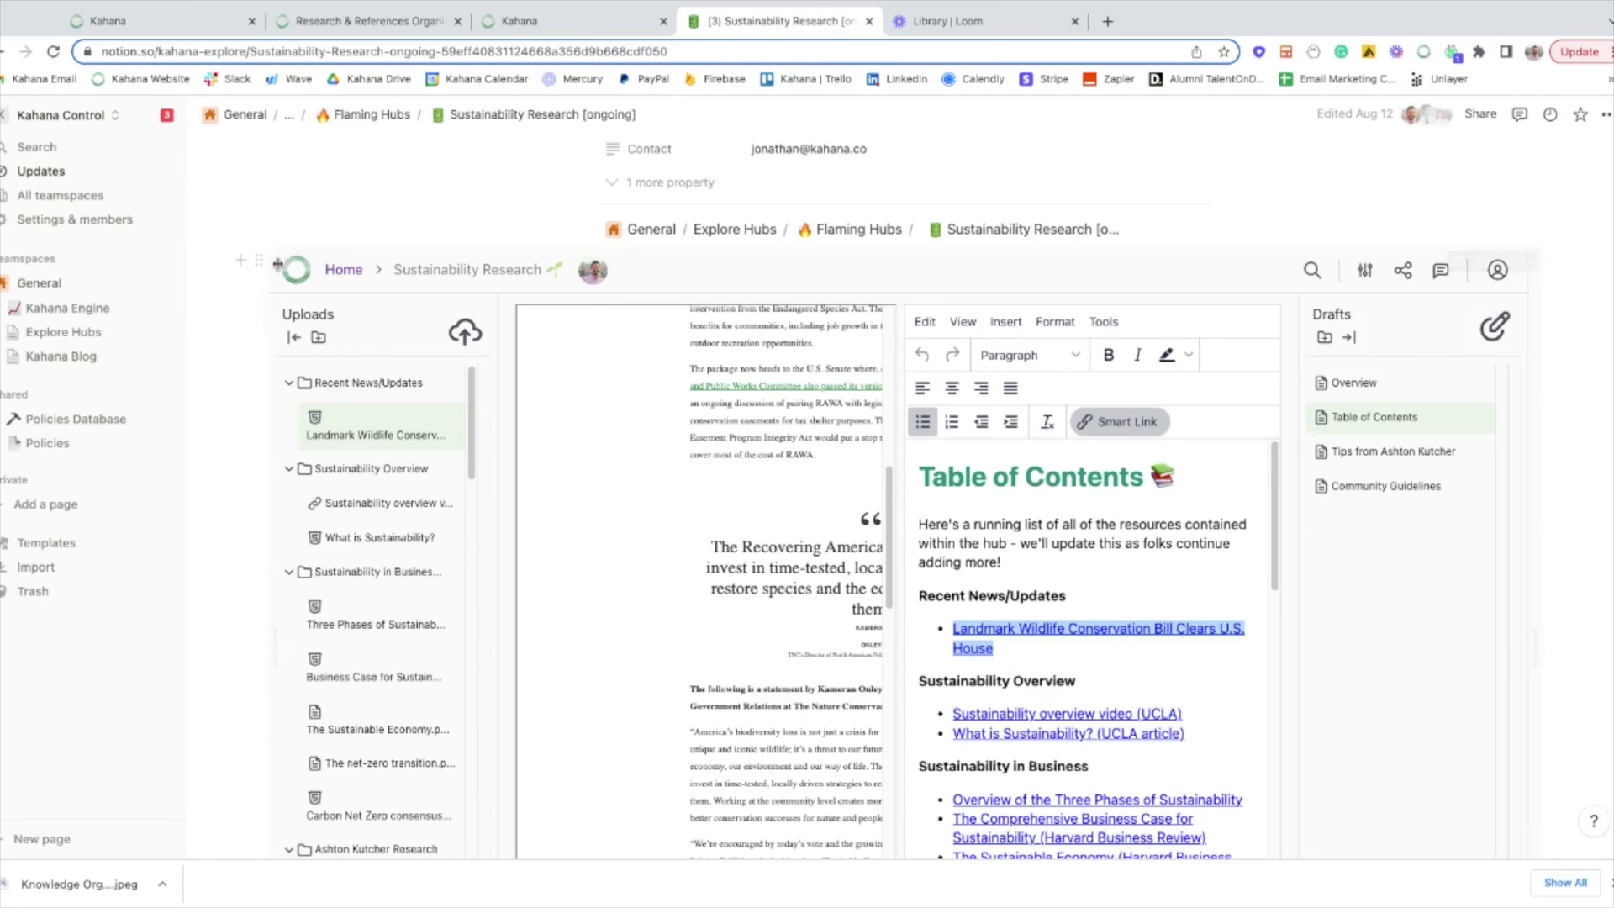
Scroll to the embedded hub and load UCLA's 'What is Sustainability' video into its viewer
{"action": "scroll", "coordinate": [292, 340], "scroll_direction": "up", "scroll_amount": 3}
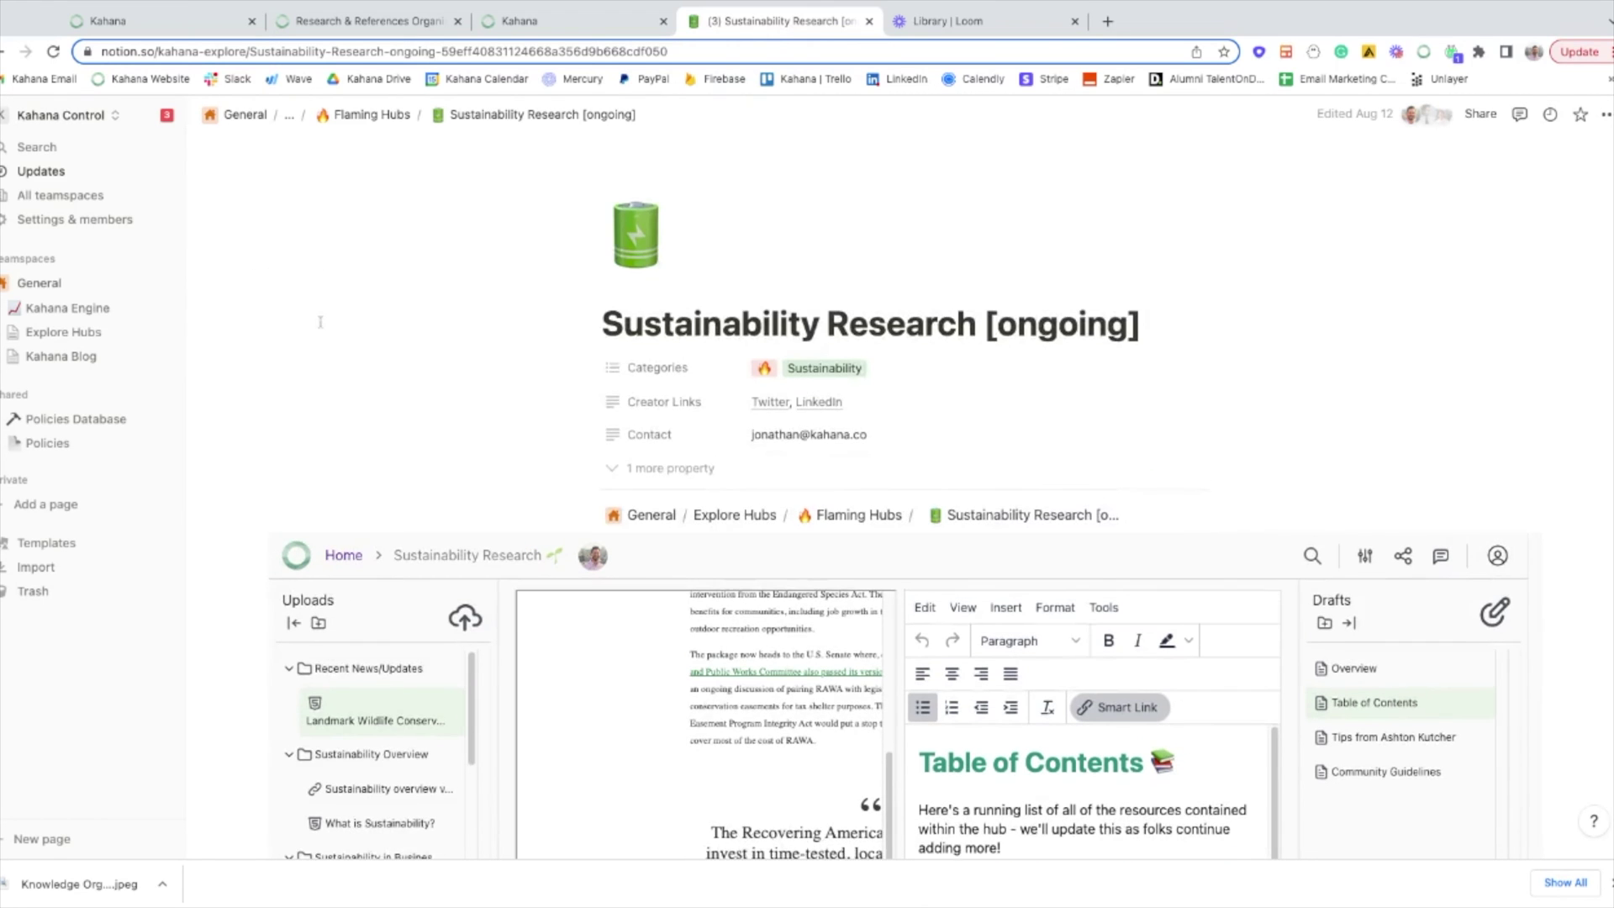
{"action": "scroll", "coordinate": [292, 340], "scroll_direction": "down", "scroll_amount": 2}
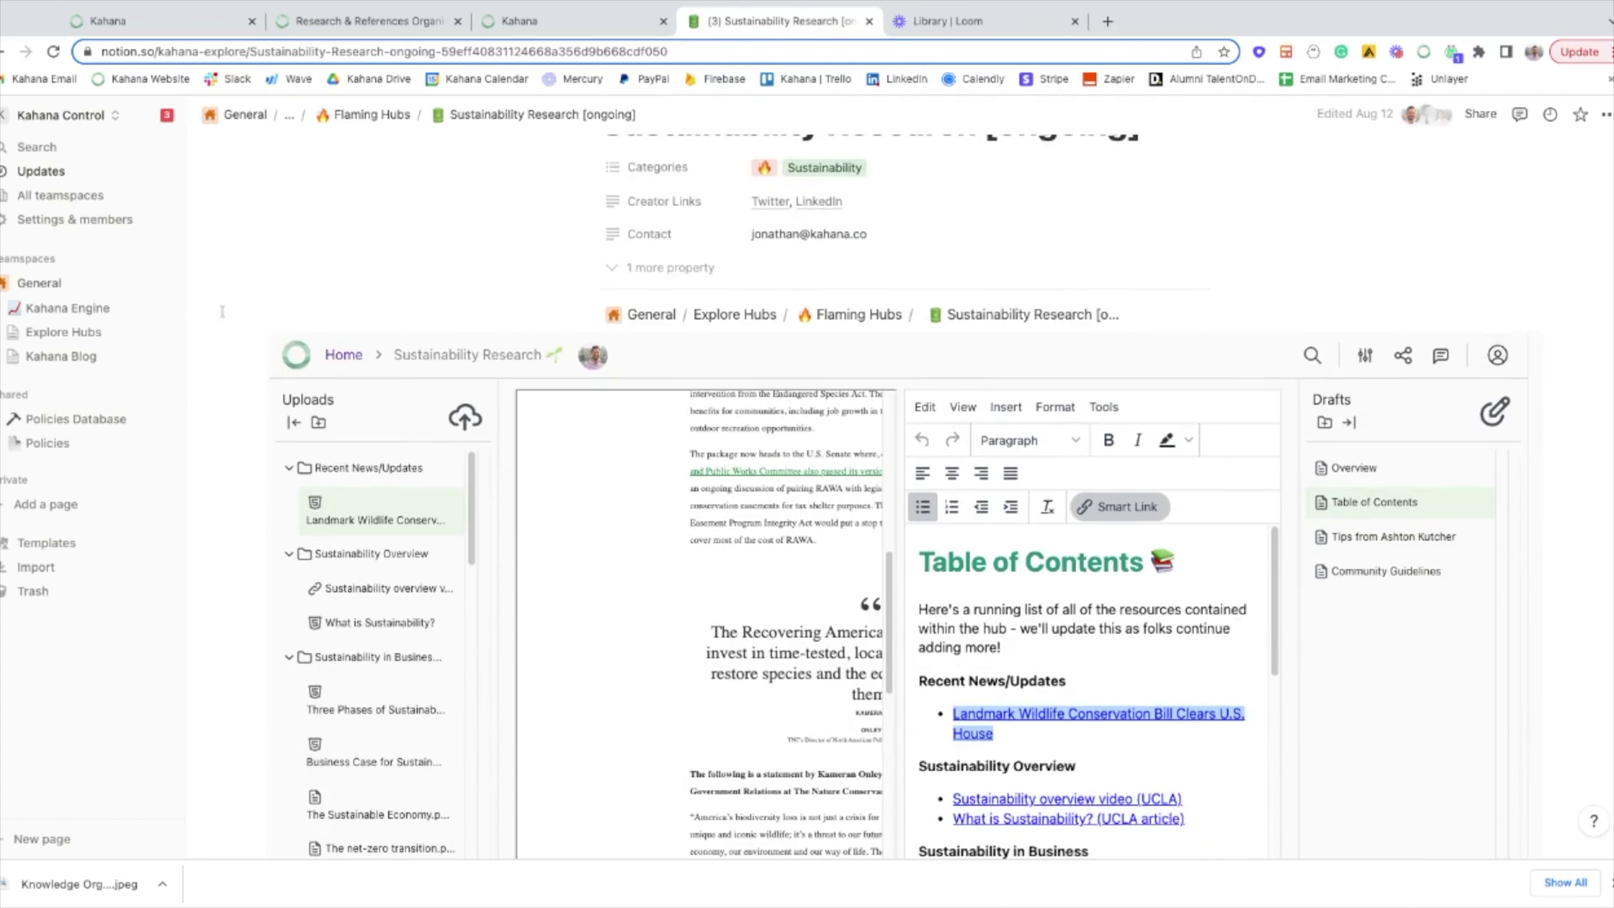
{"action": "scroll", "coordinate": [238, 268], "scroll_direction": "down", "scroll_amount": 2}
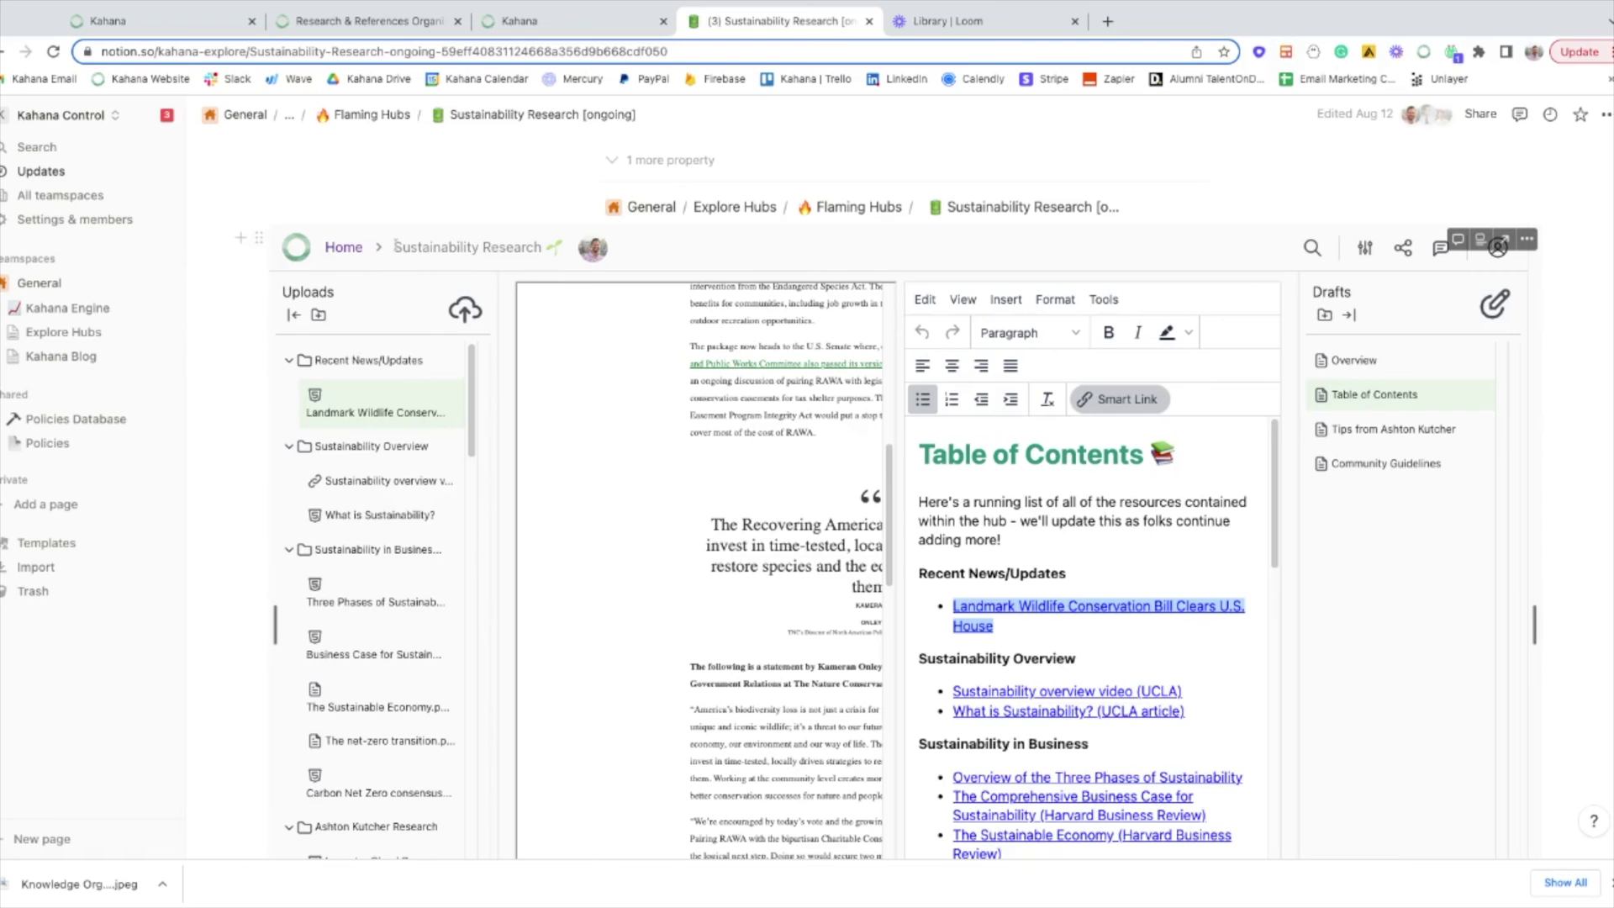
{"action": "scroll", "coordinate": [378, 546], "scroll_direction": "down", "scroll_amount": 5}
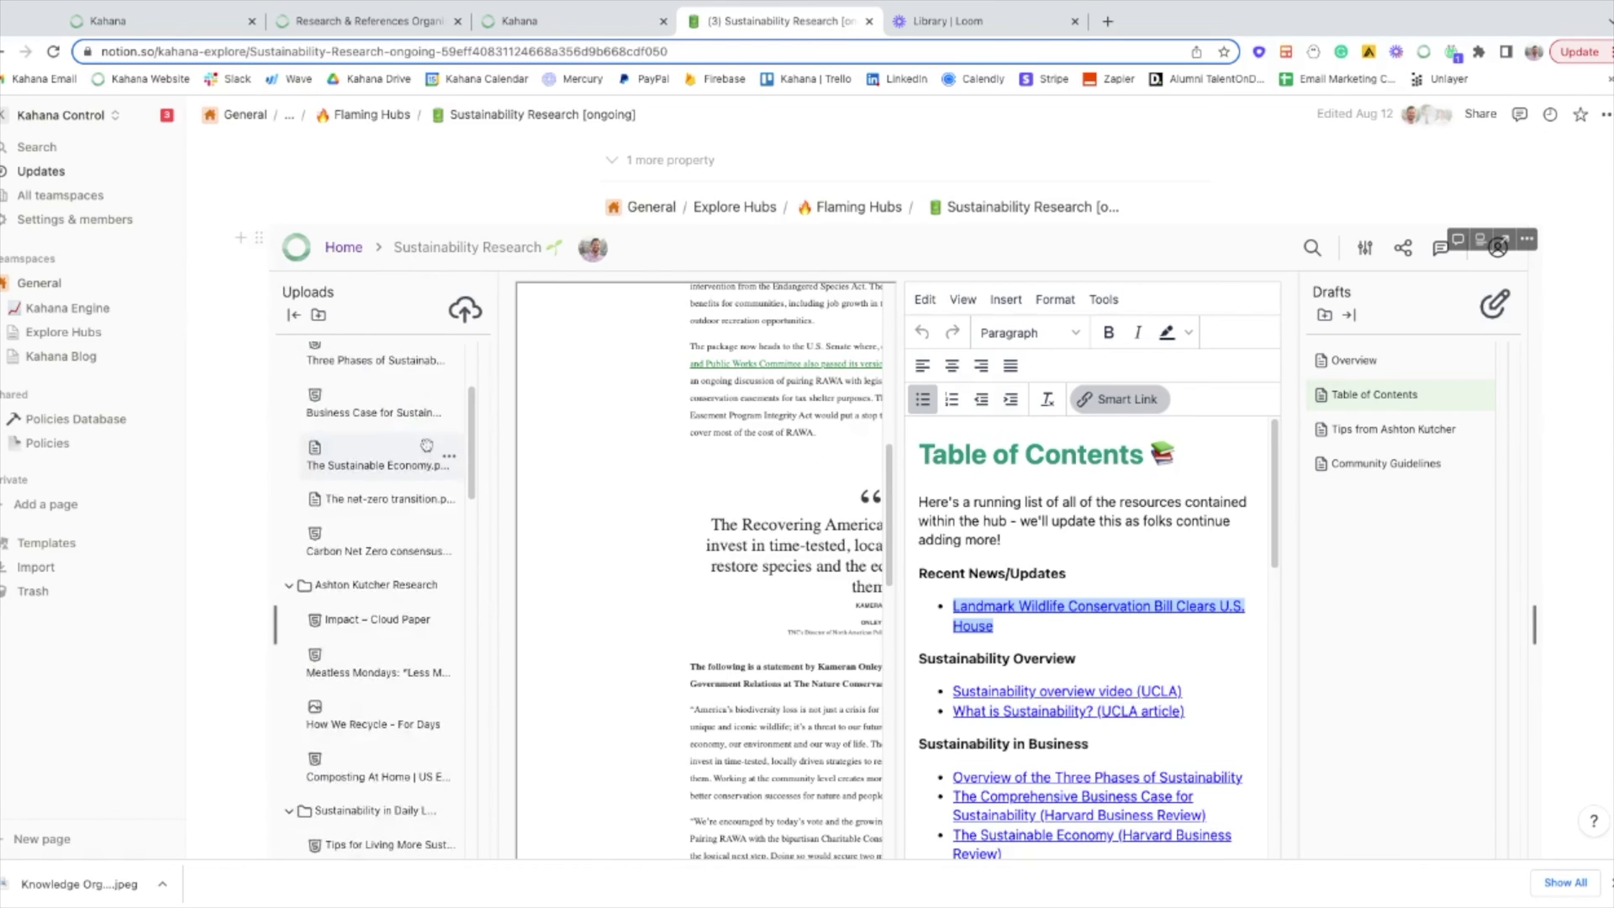
{"action": "scroll", "coordinate": [777, 450], "scroll_direction": "down", "scroll_amount": 5}
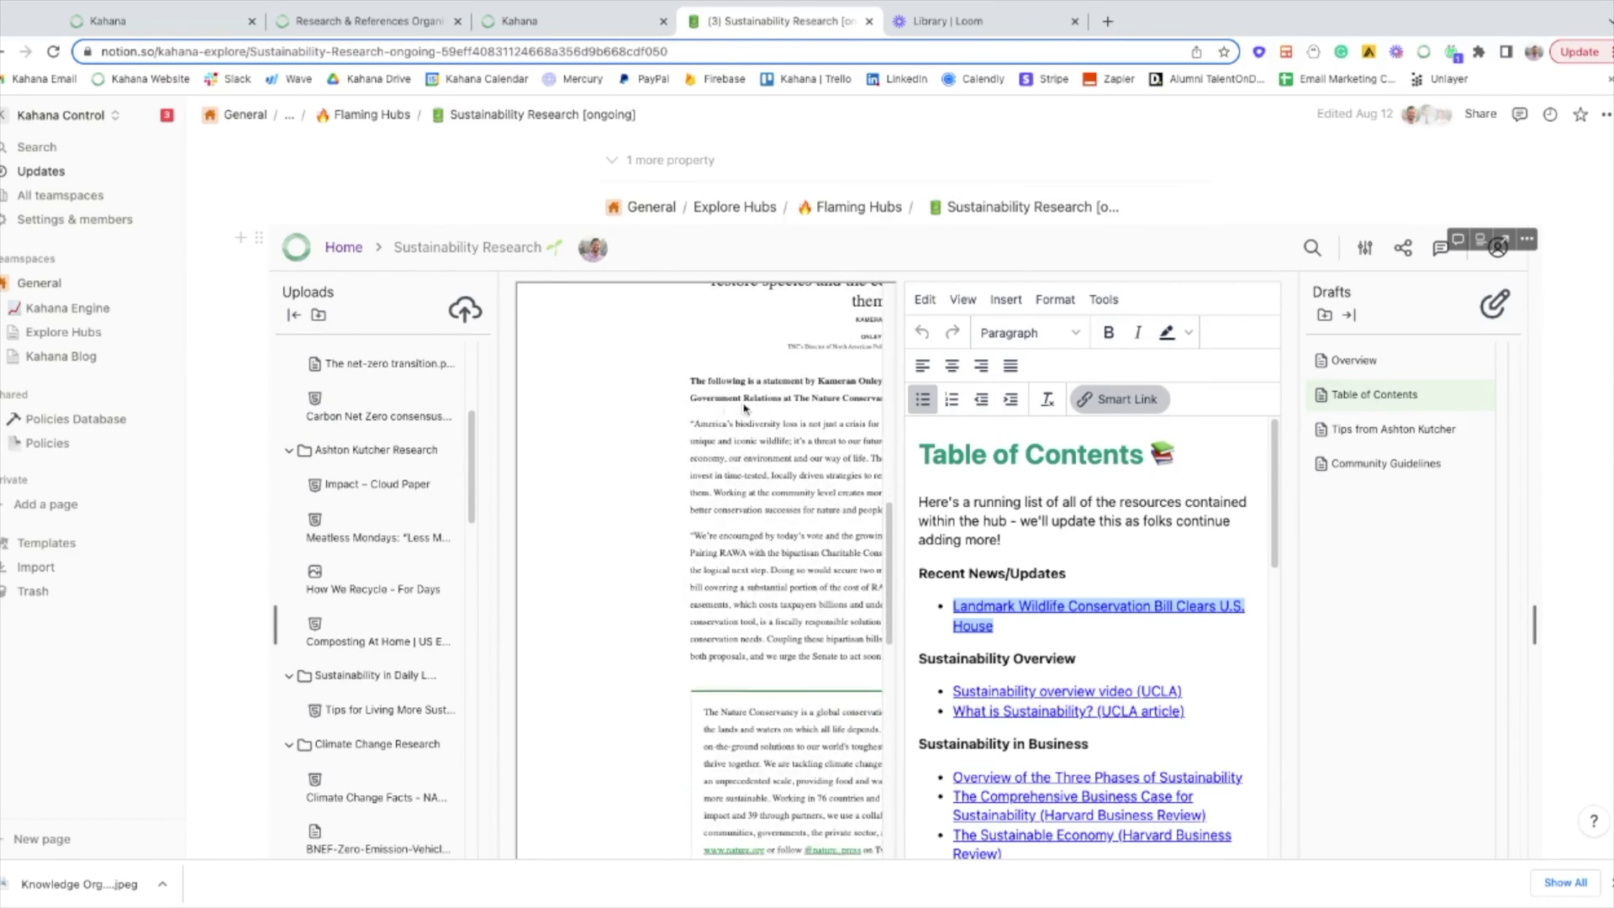
{"action": "scroll", "coordinate": [1099, 552], "scroll_direction": "down", "scroll_amount": 3}
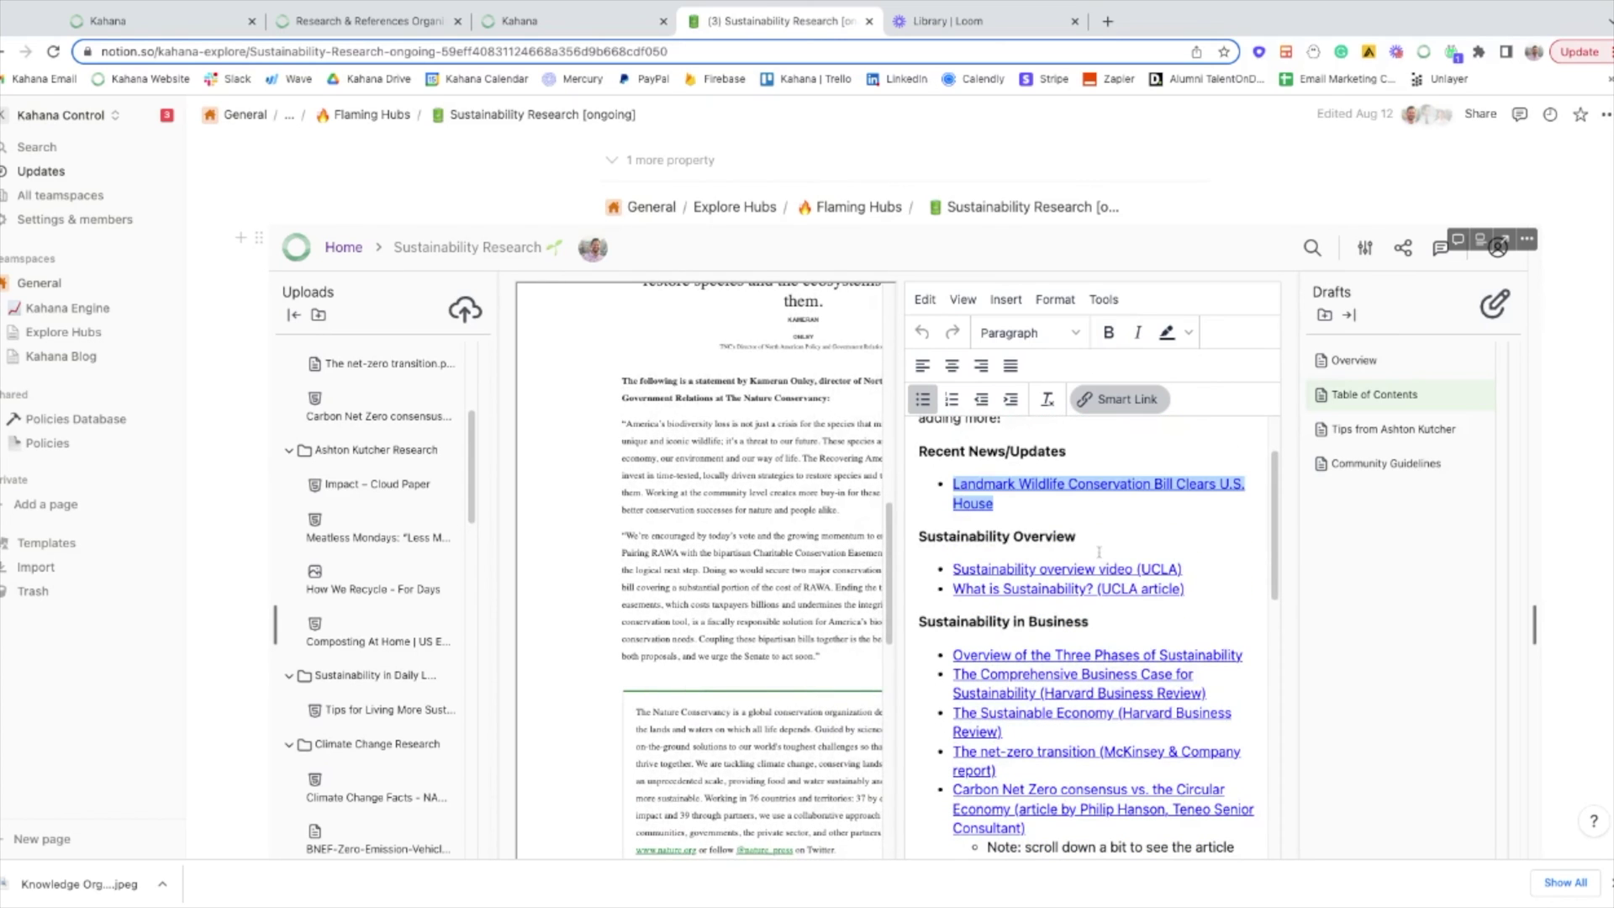
{"action": "right_click", "coordinate": [1100, 568]}
{"action": "left_click", "coordinate": [1114, 579]}
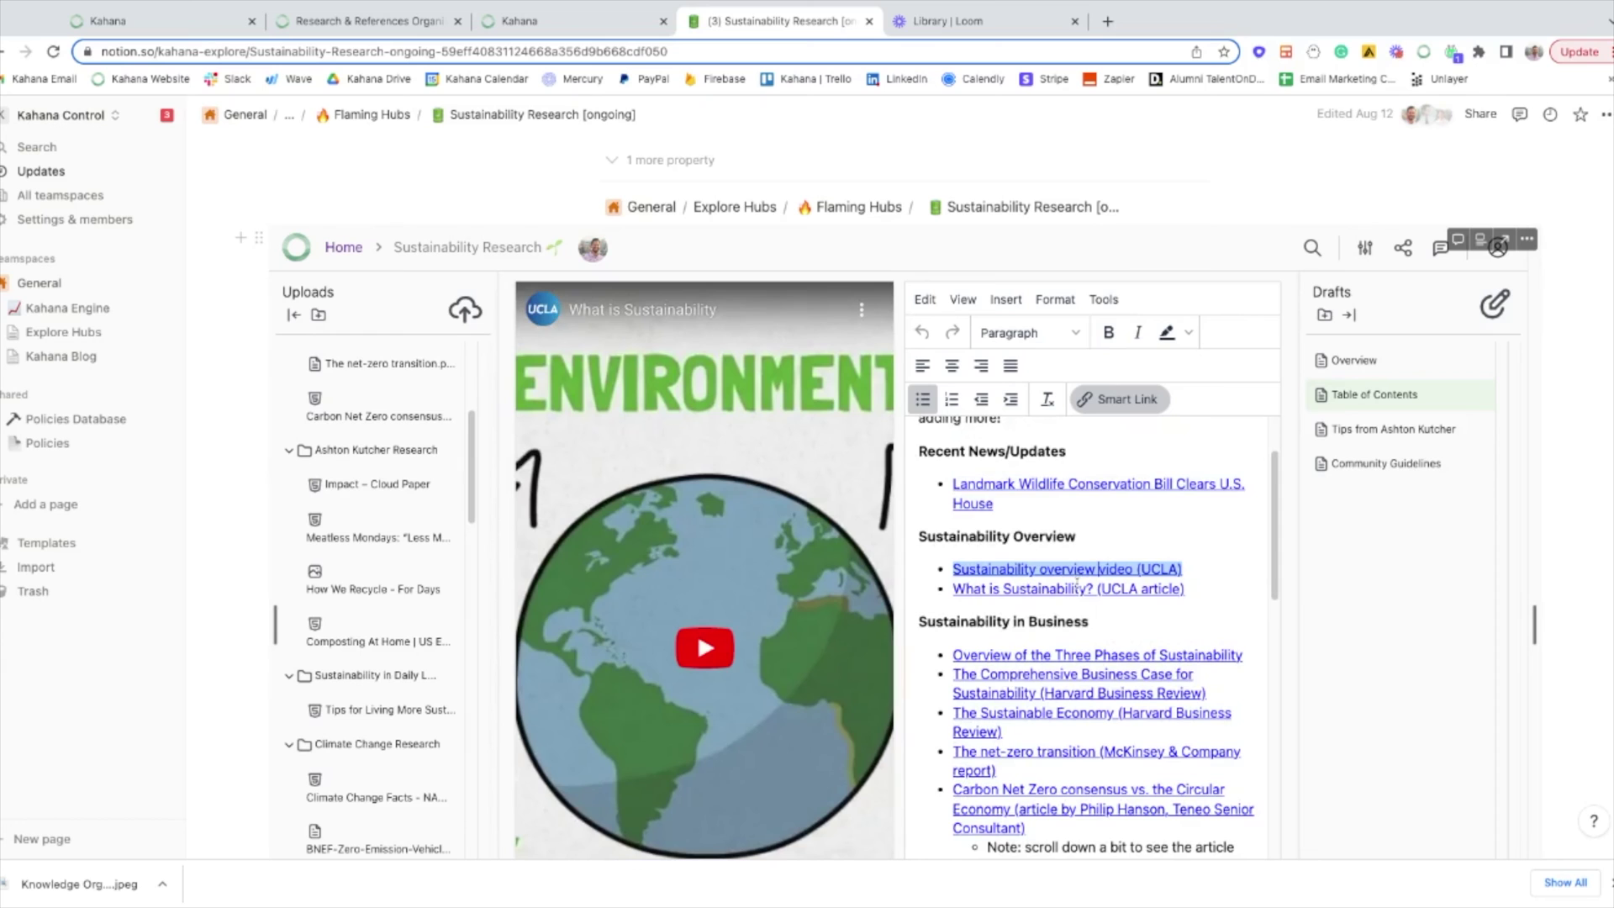
{"action": "right_click", "coordinate": [1061, 588]}
{"action": "left_click", "coordinate": [1155, 502]}
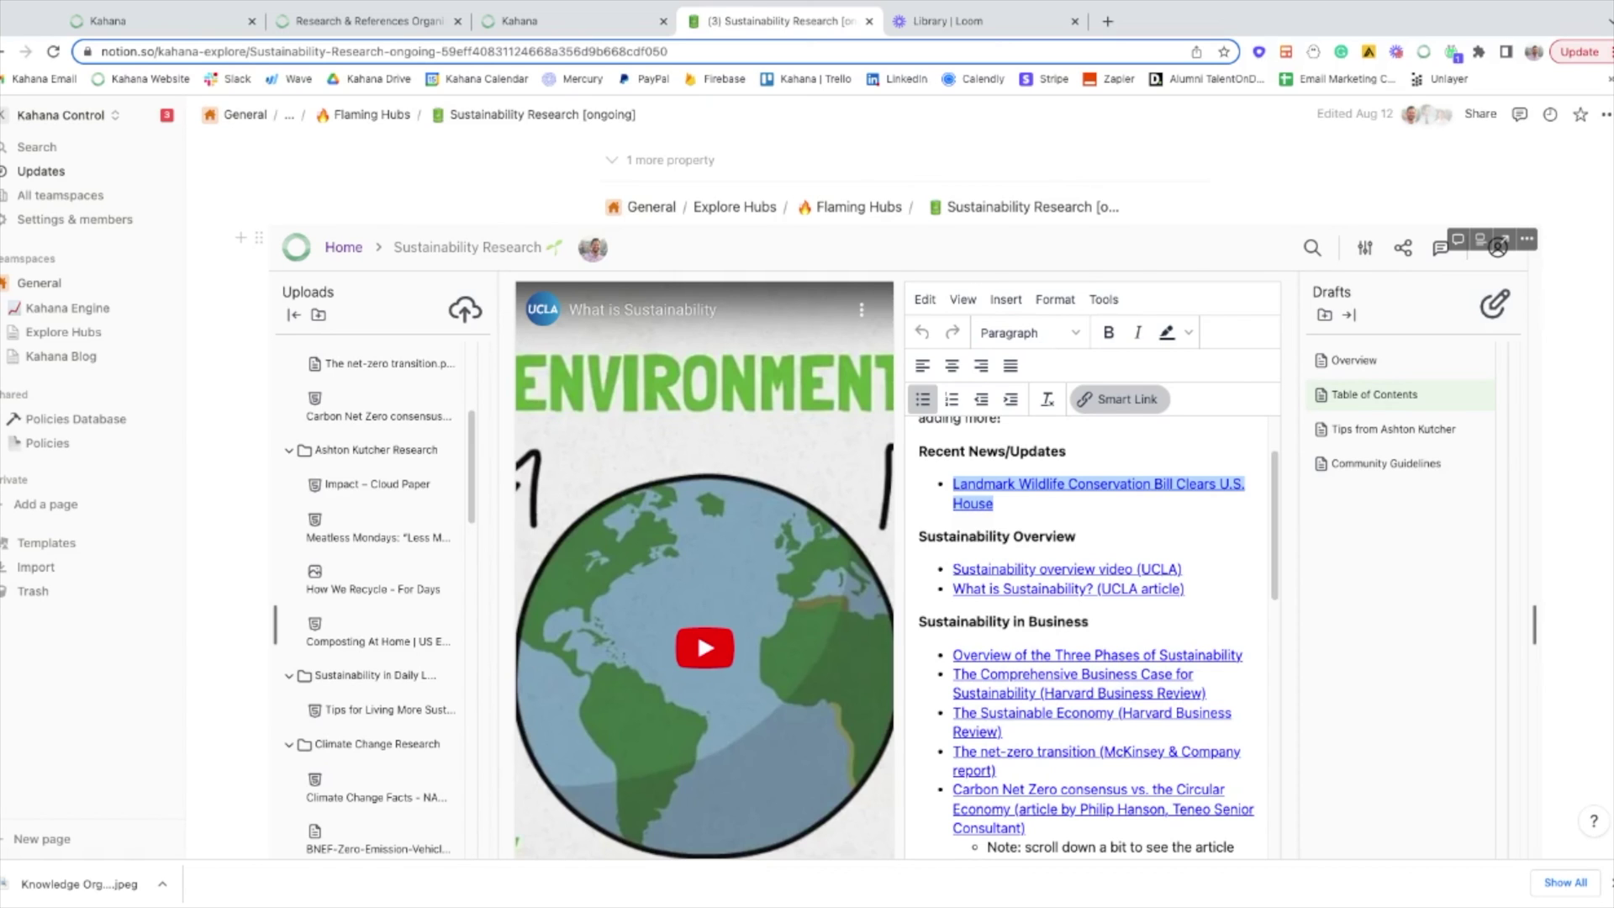
{"action": "scroll", "coordinate": [379, 505], "scroll_direction": "up", "scroll_amount": 5}
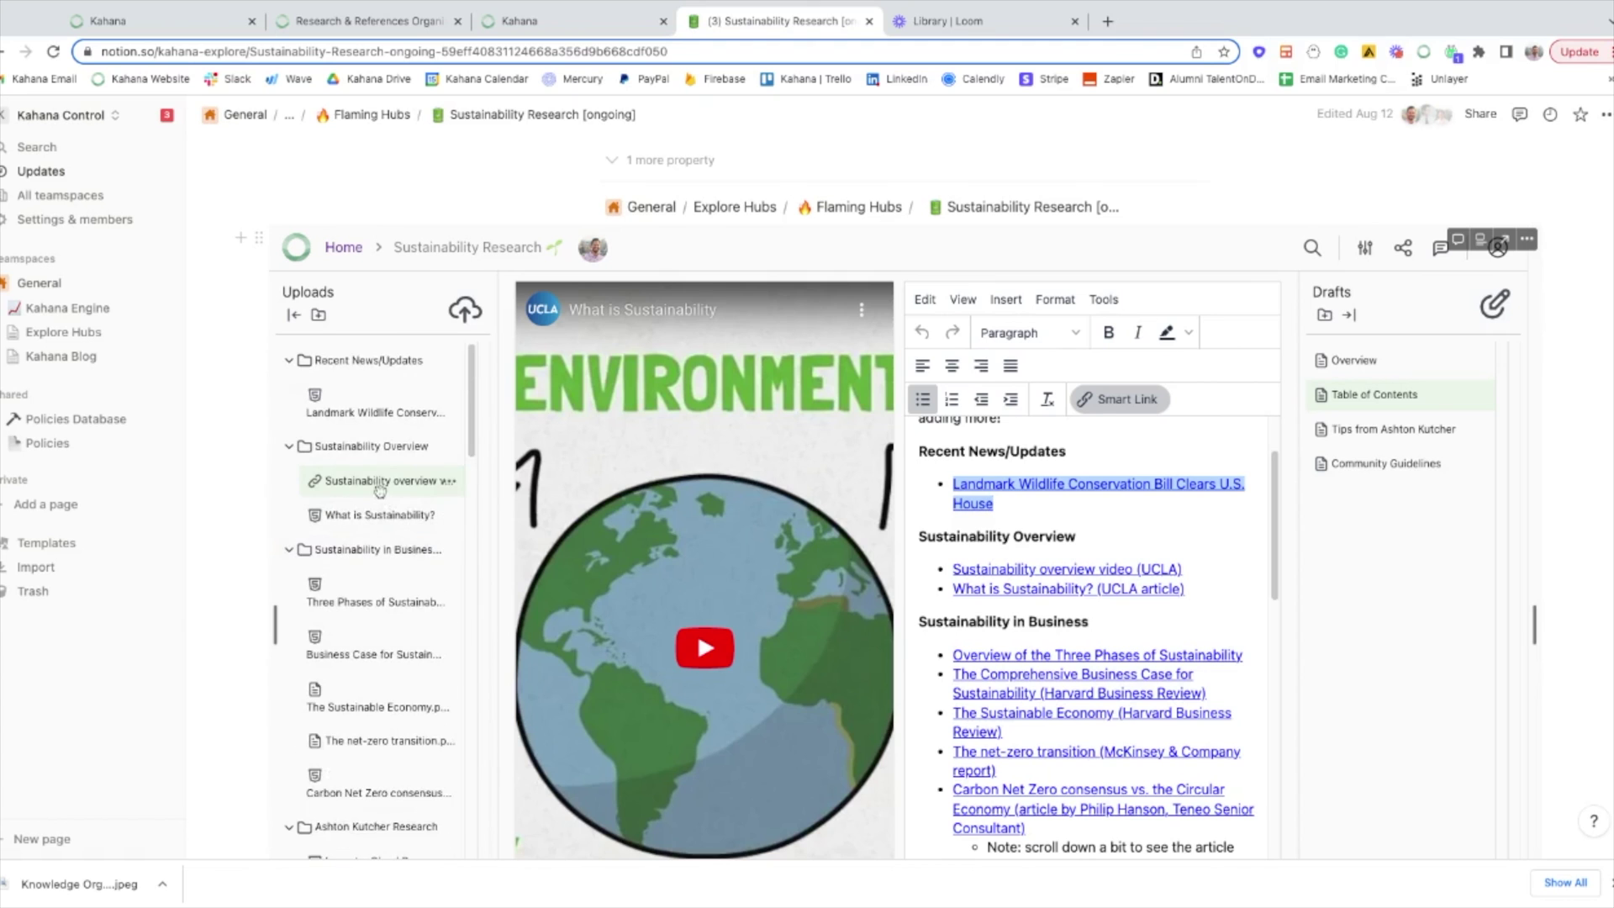
{"action": "scroll", "coordinate": [216, 403], "scroll_direction": "up", "scroll_amount": 3}
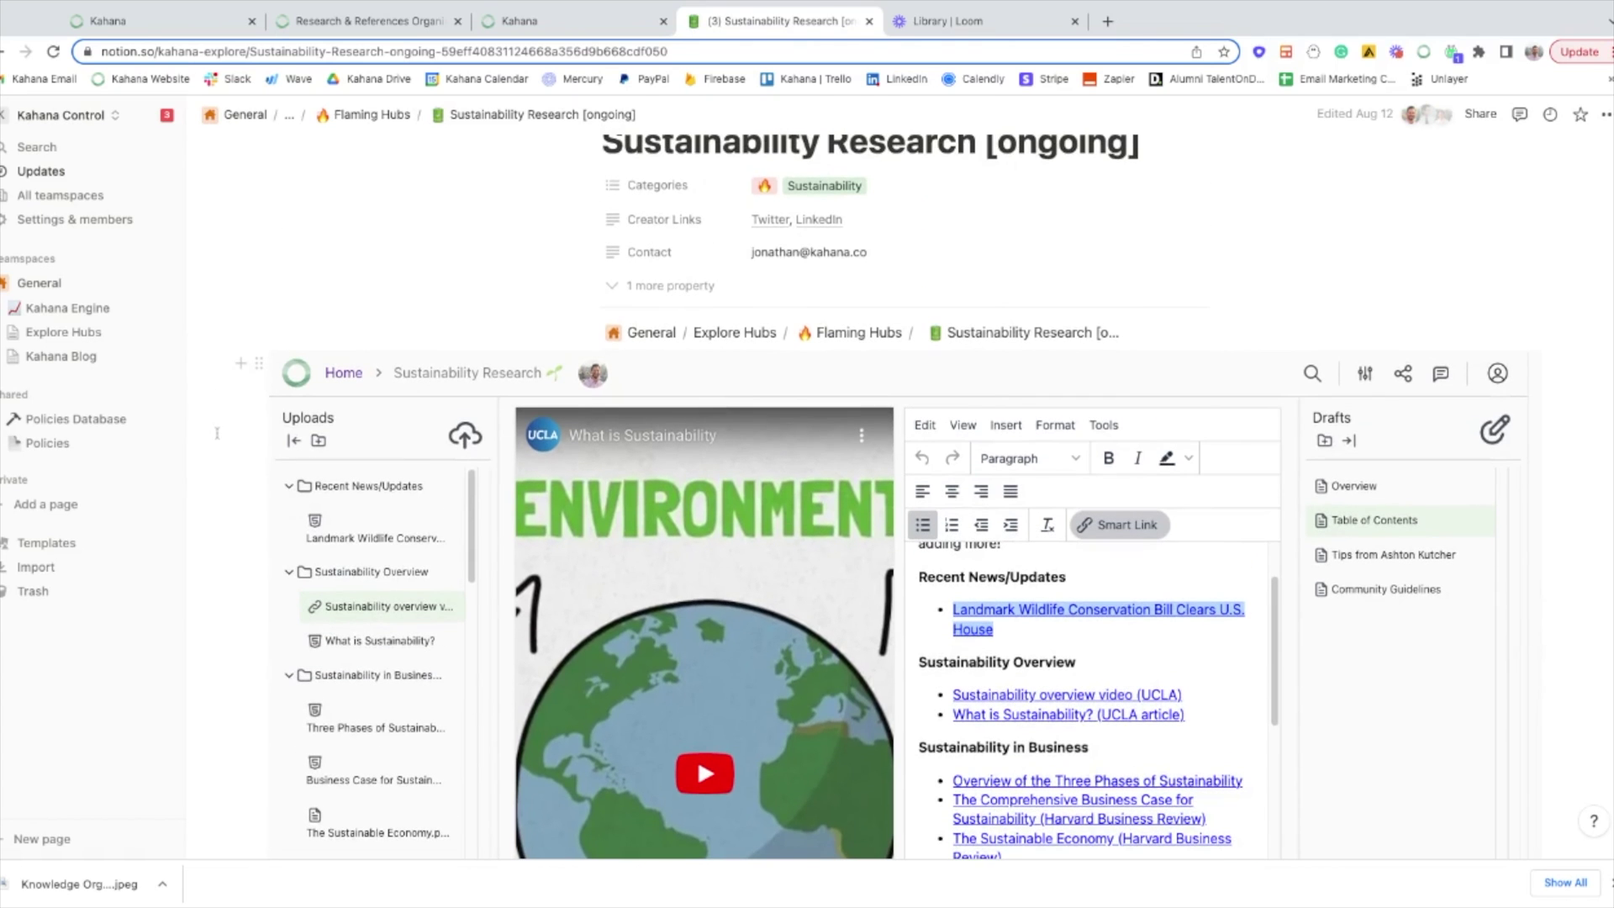